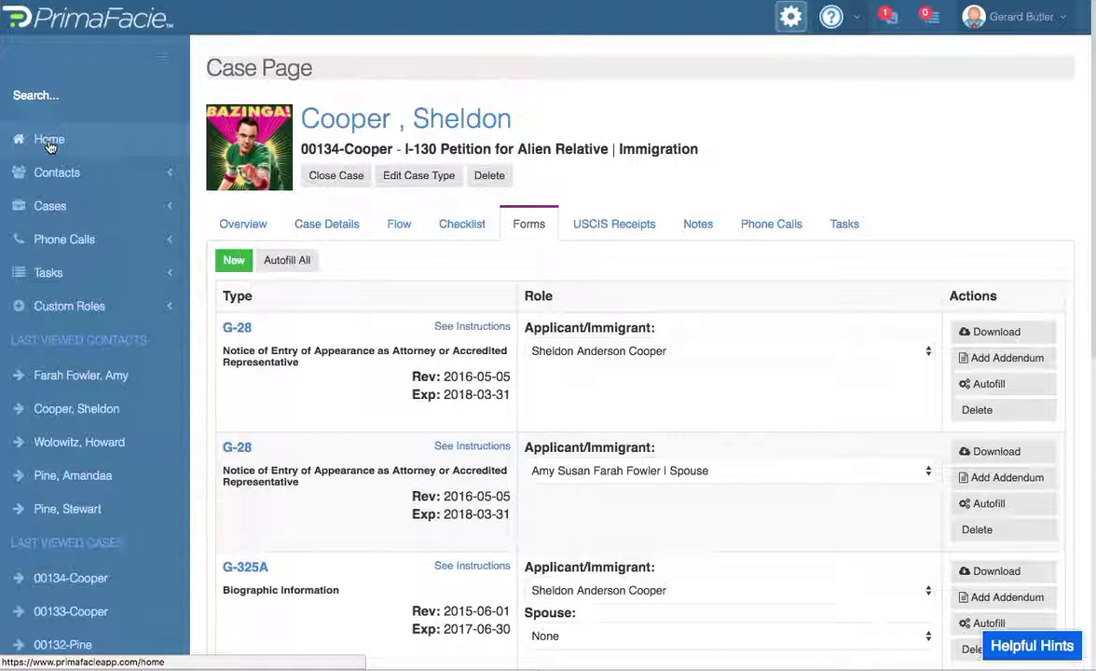
# - Go to the home page, then open the recently viewed primary contact's general information for editing
pyautogui.click(48, 140)
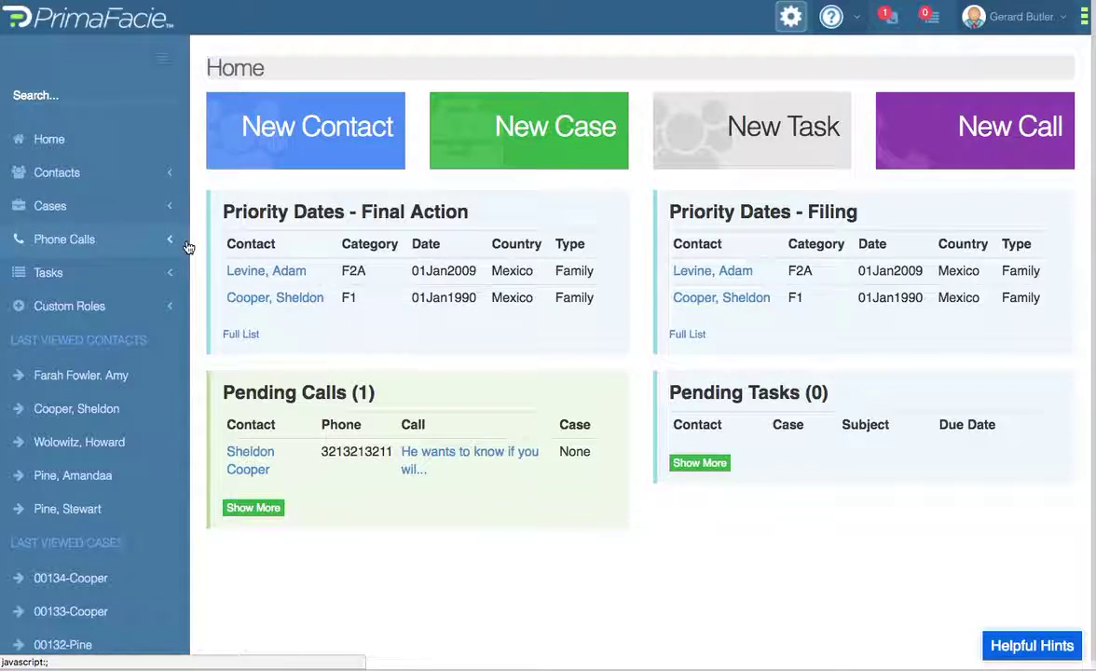
pyautogui.click(69, 415)
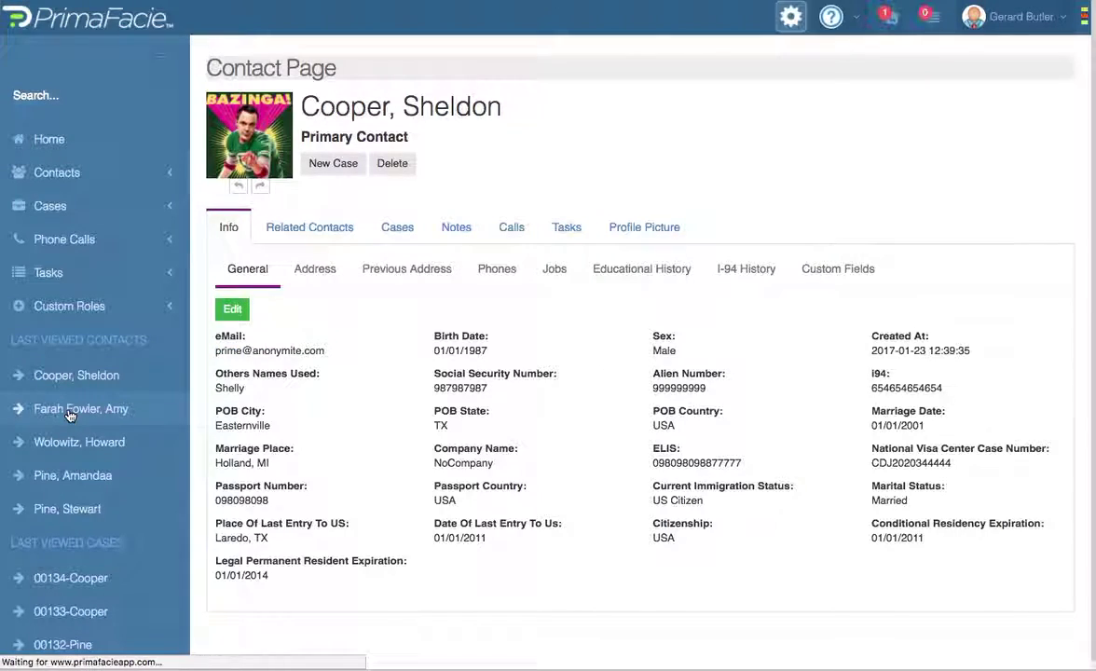
pyautogui.click(233, 312)
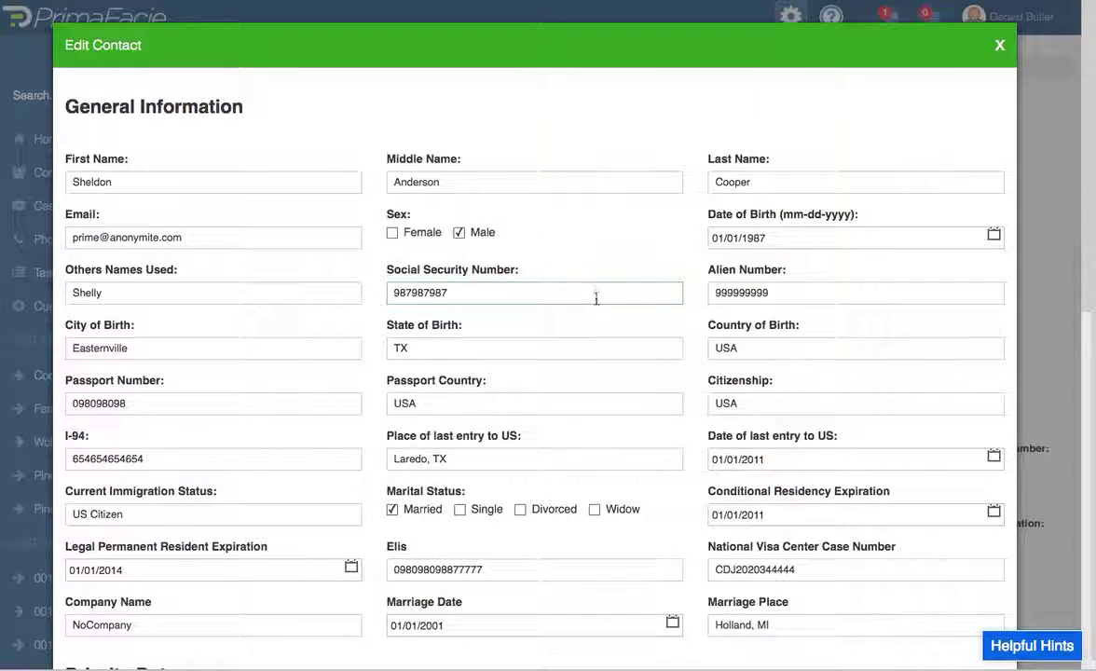
# - Review the general information, priority dates and custom fields in the contact's edit form, and submit it without changes
pyautogui.scroll(-3, 671, 321)
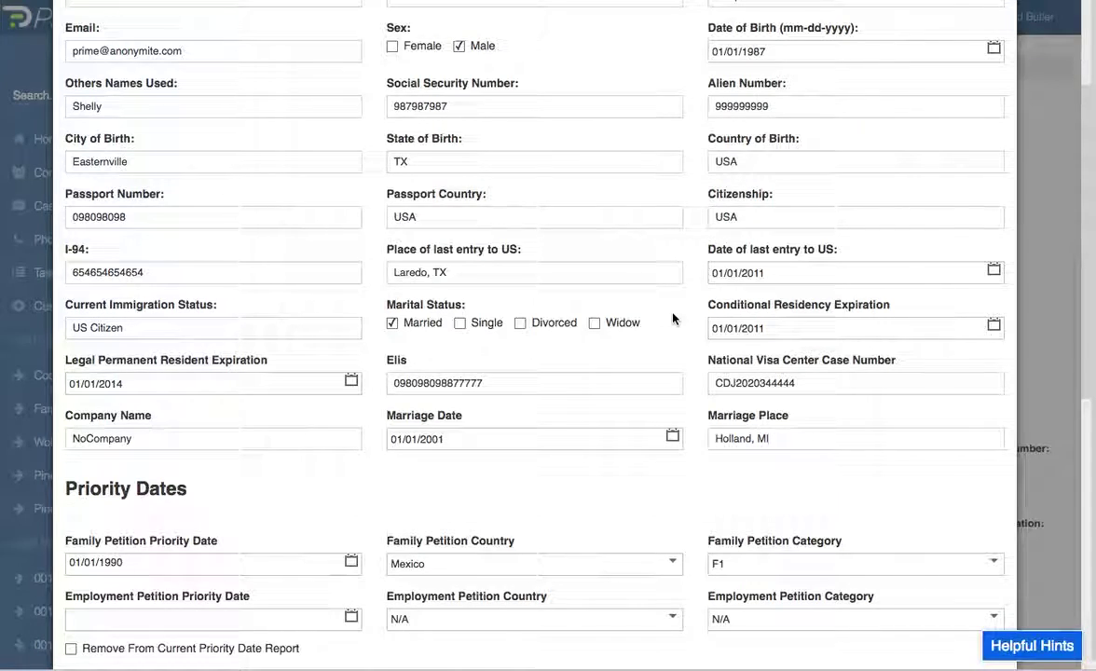
pyautogui.scroll(-1, 675, 316)
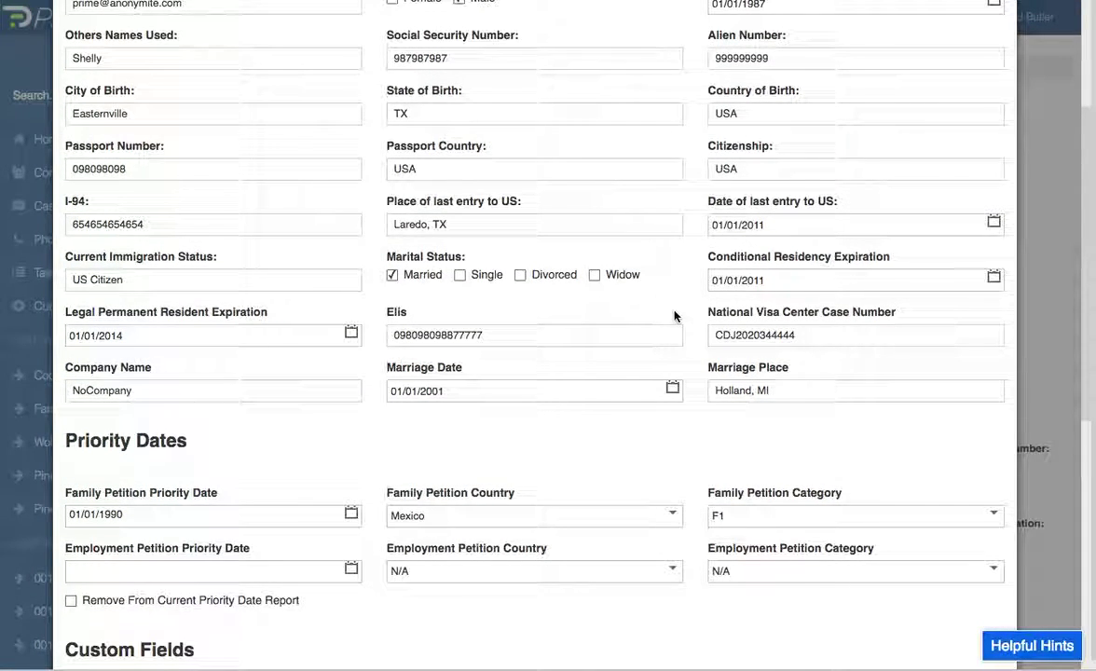
pyautogui.scroll(-2, 674, 317)
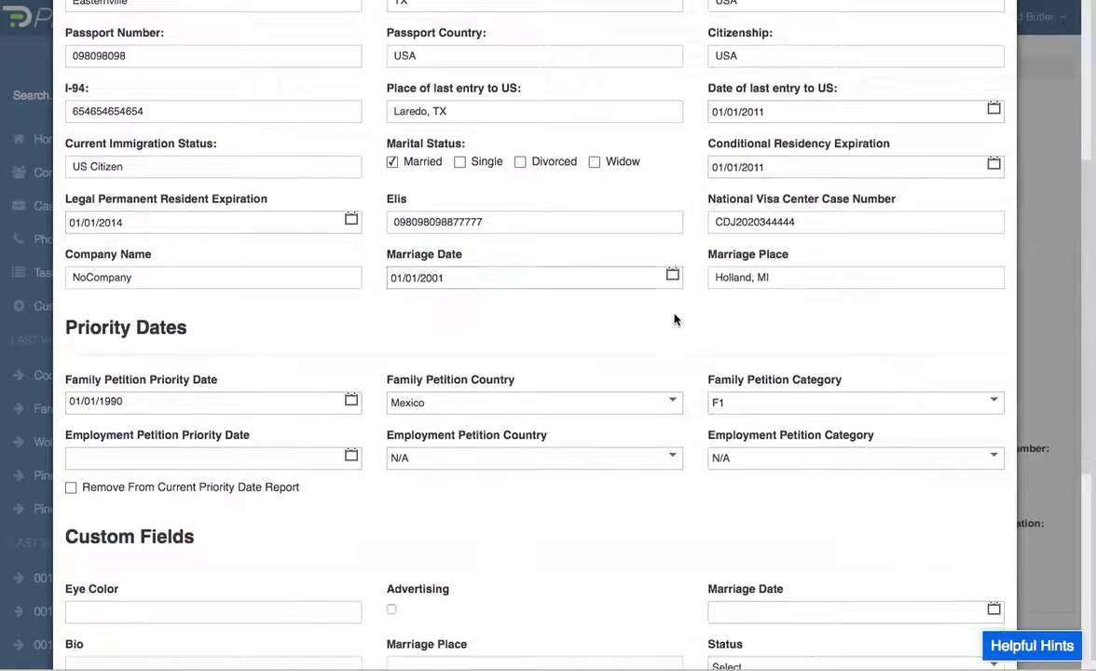
pyautogui.moveTo(69, 323); pyautogui.dragTo(213, 330)
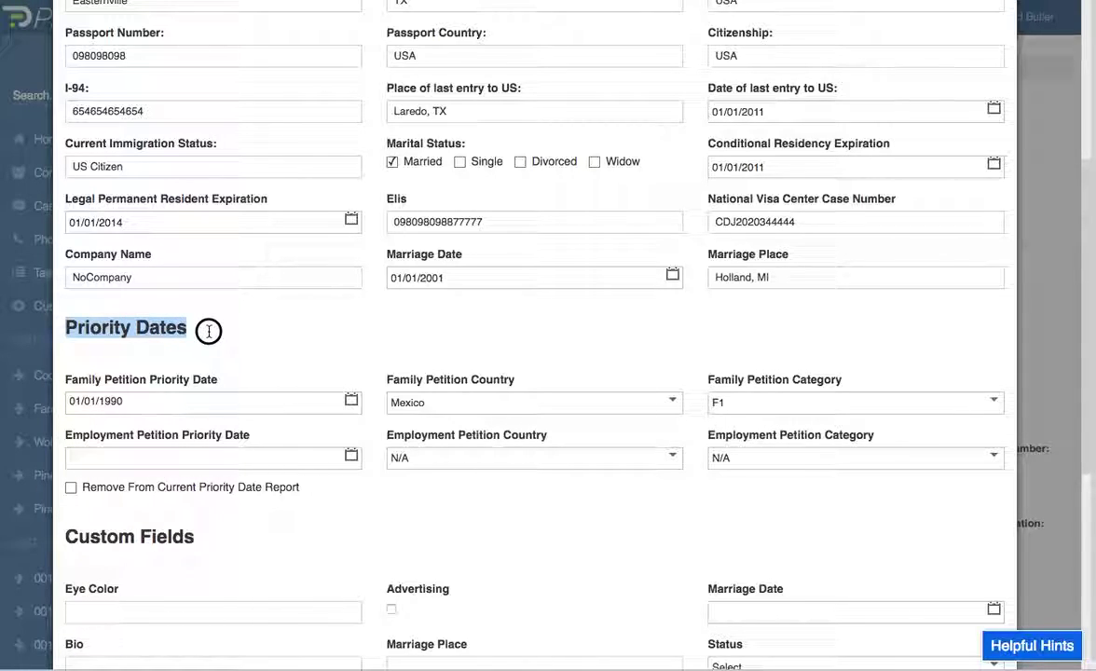
pyautogui.click(333, 343)
pyautogui.scroll(-2, 562, 434)
pyautogui.scroll(-5, 562, 433)
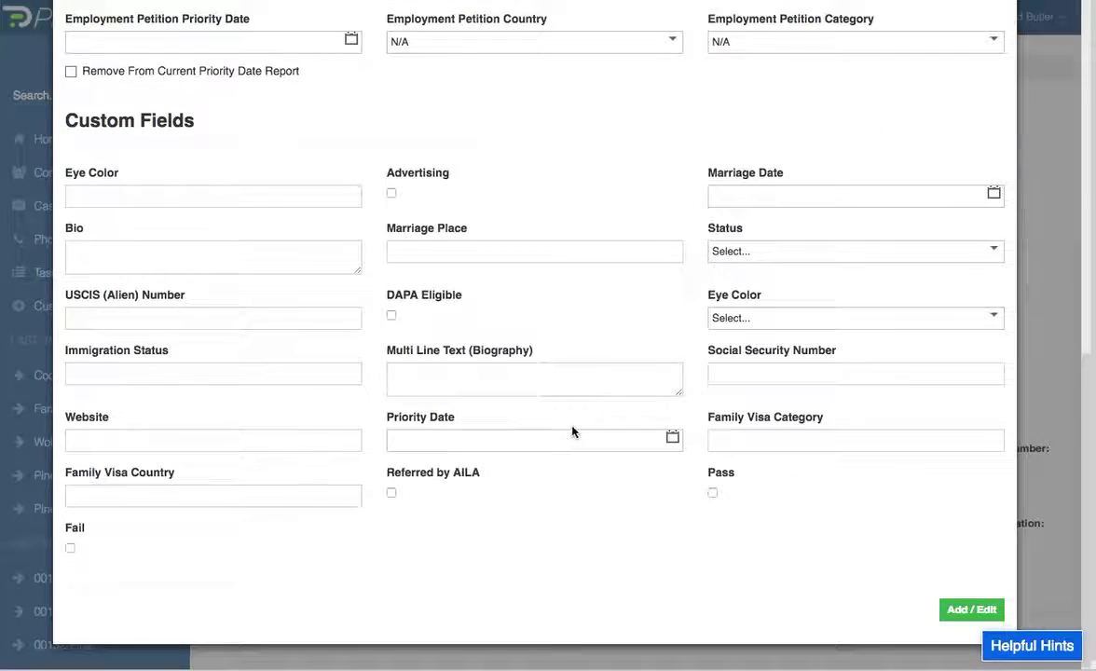
pyautogui.scroll(20, 572, 434)
pyautogui.scroll(-20, 673, 409)
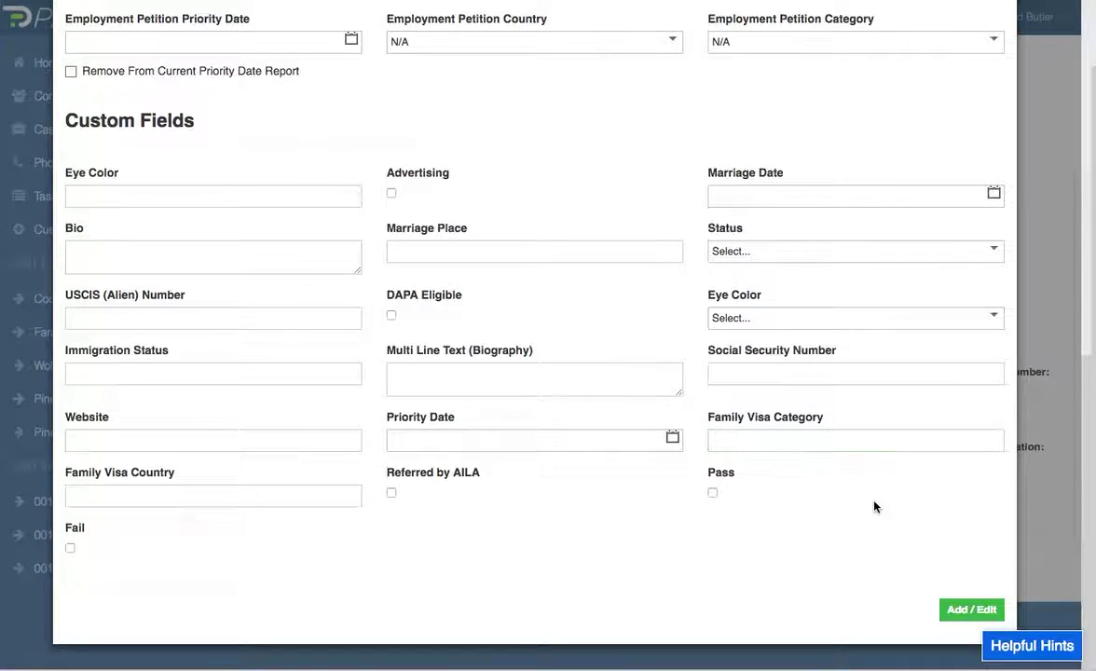
pyautogui.click(960, 610)
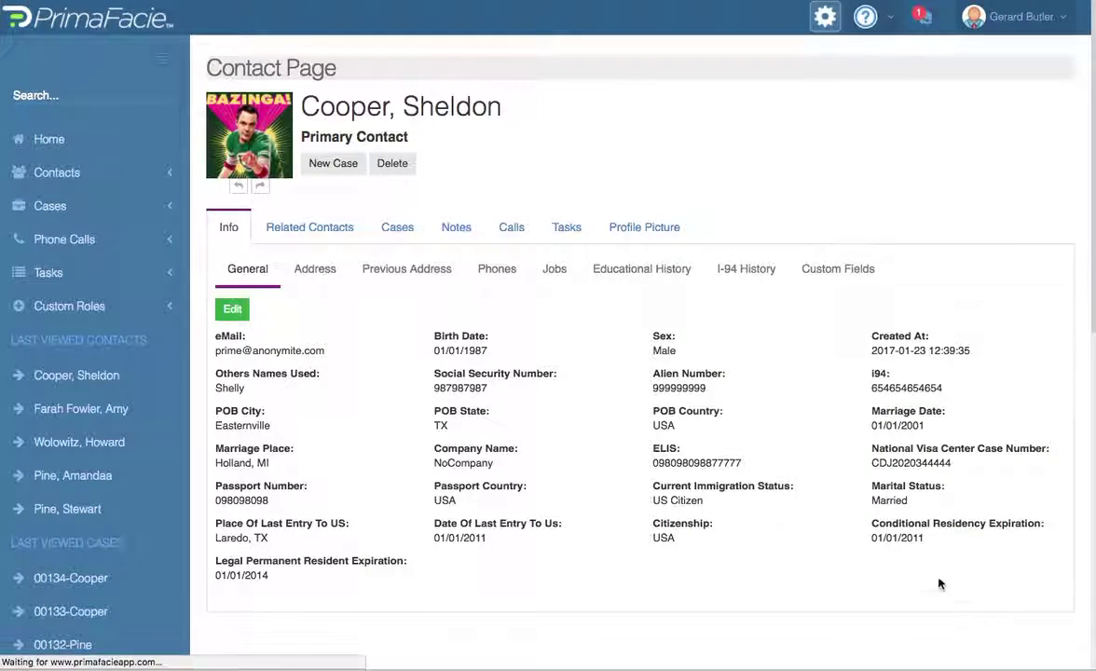
# - Look through the contact's address, previous address, phone, job, educational history and I-94 history sections, including the I-94 passport number field
pyautogui.click(314, 272)
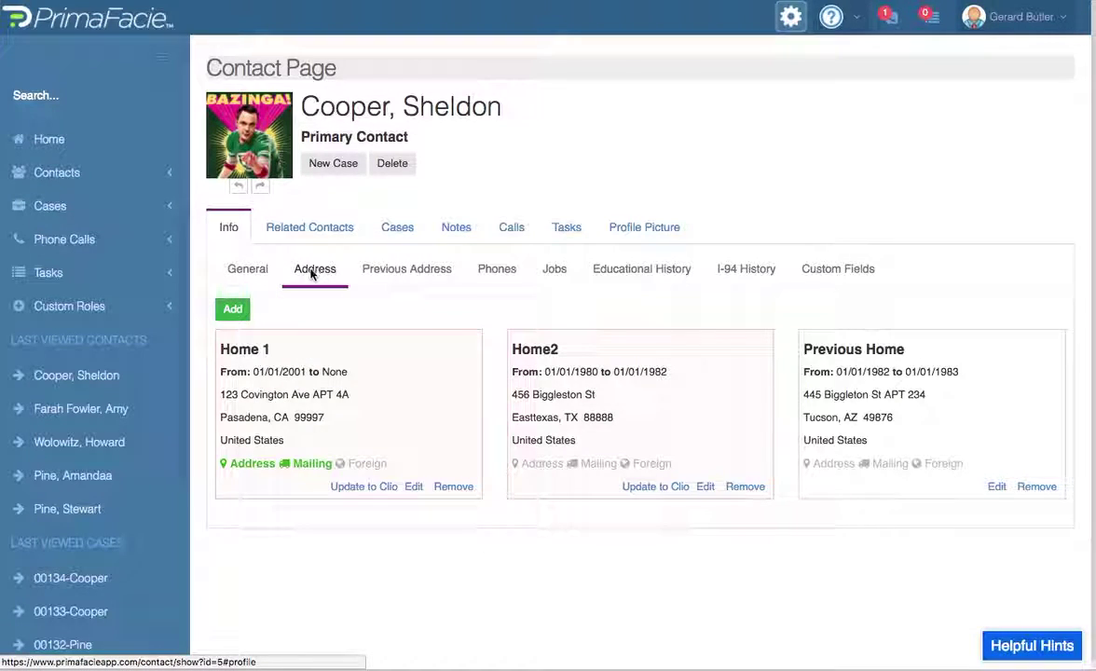
pyautogui.click(387, 271)
pyautogui.click(491, 273)
pyautogui.click(561, 277)
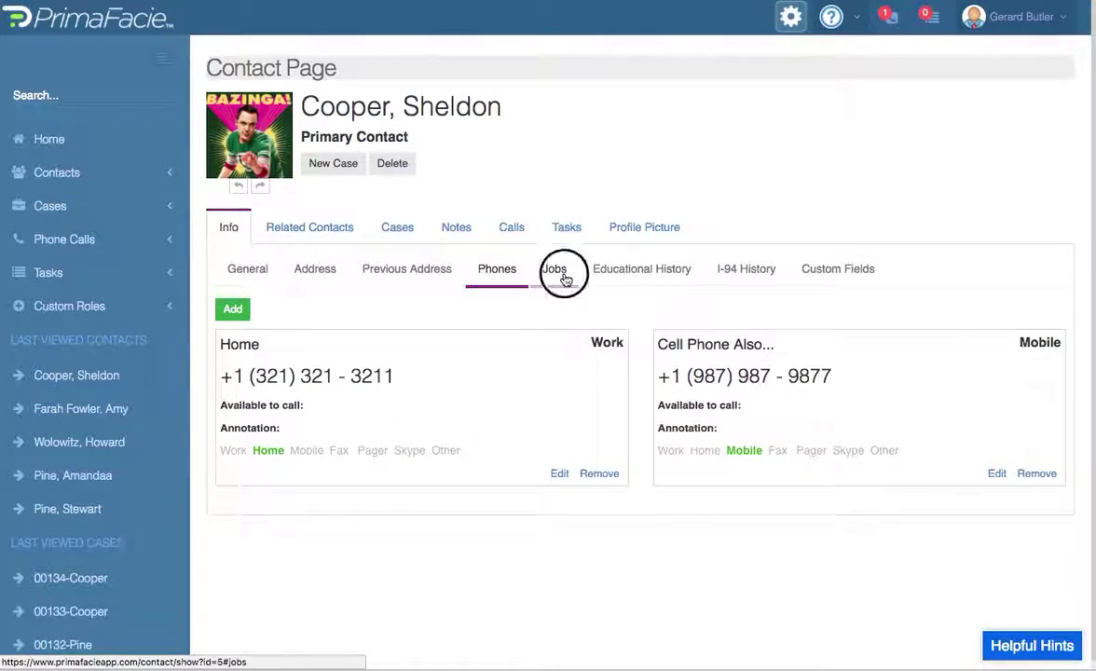
pyautogui.click(630, 272)
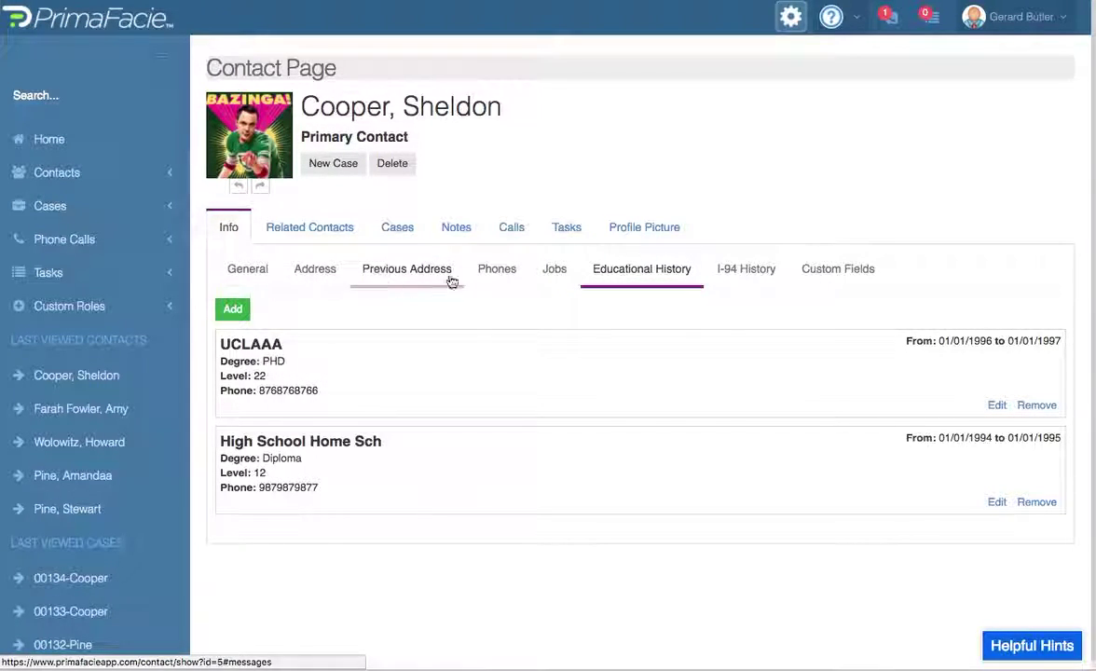
pyautogui.click(746, 272)
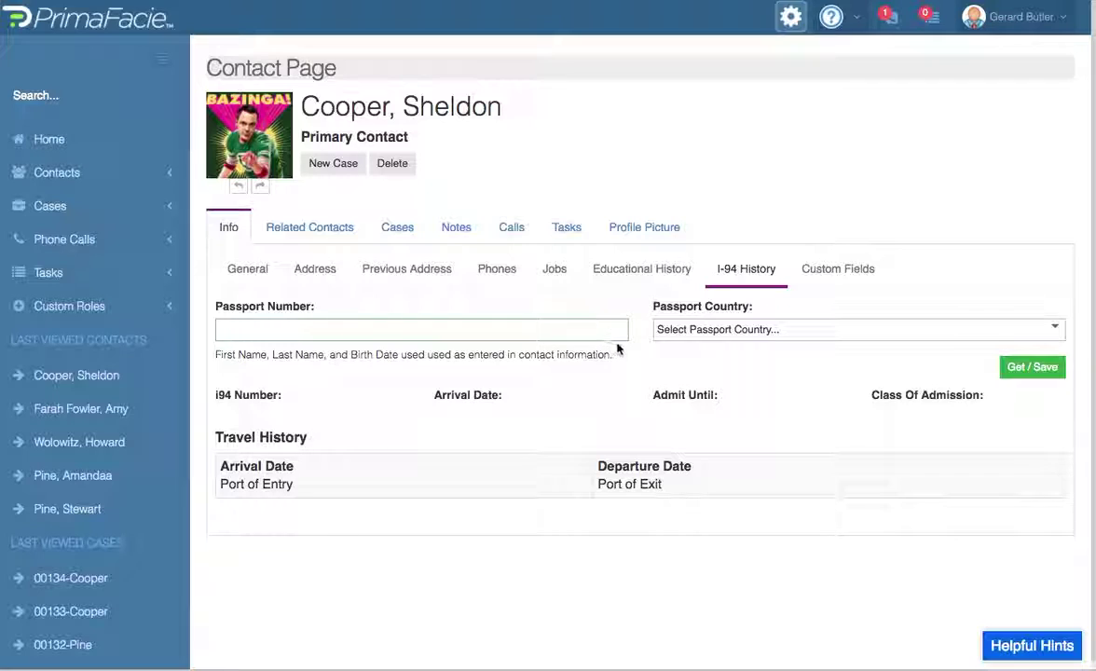
pyautogui.click(554, 334)
pyautogui.click(555, 333)
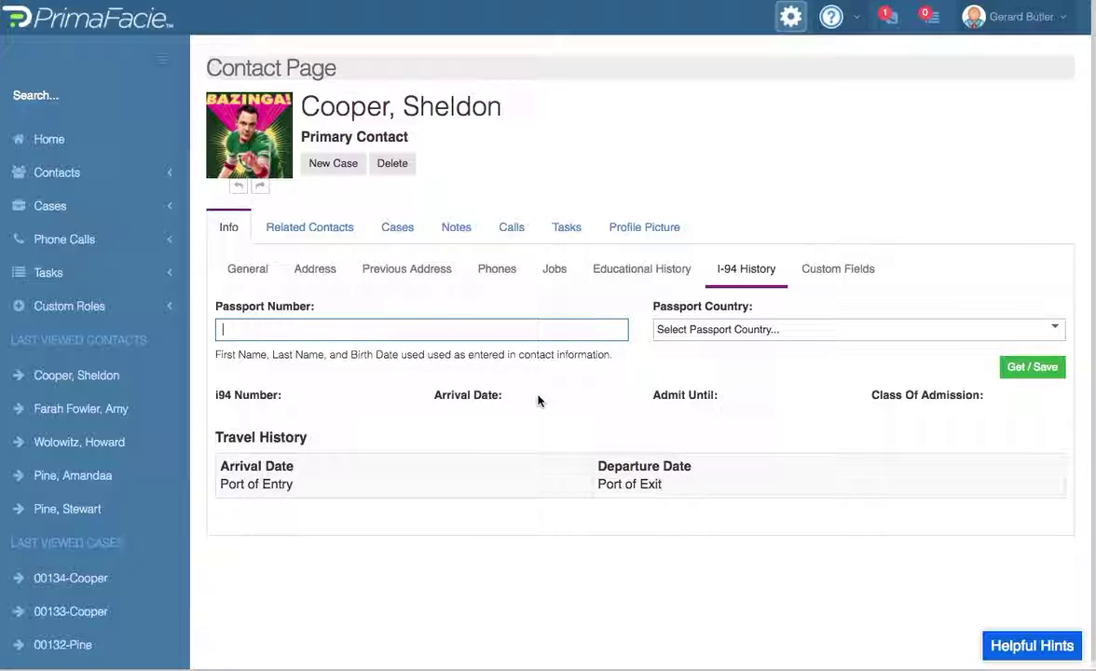
# - Locate the I-94 field in the contact's general edit form, close the form without saving, and view the contact's custom fields
pyautogui.click(240, 268)
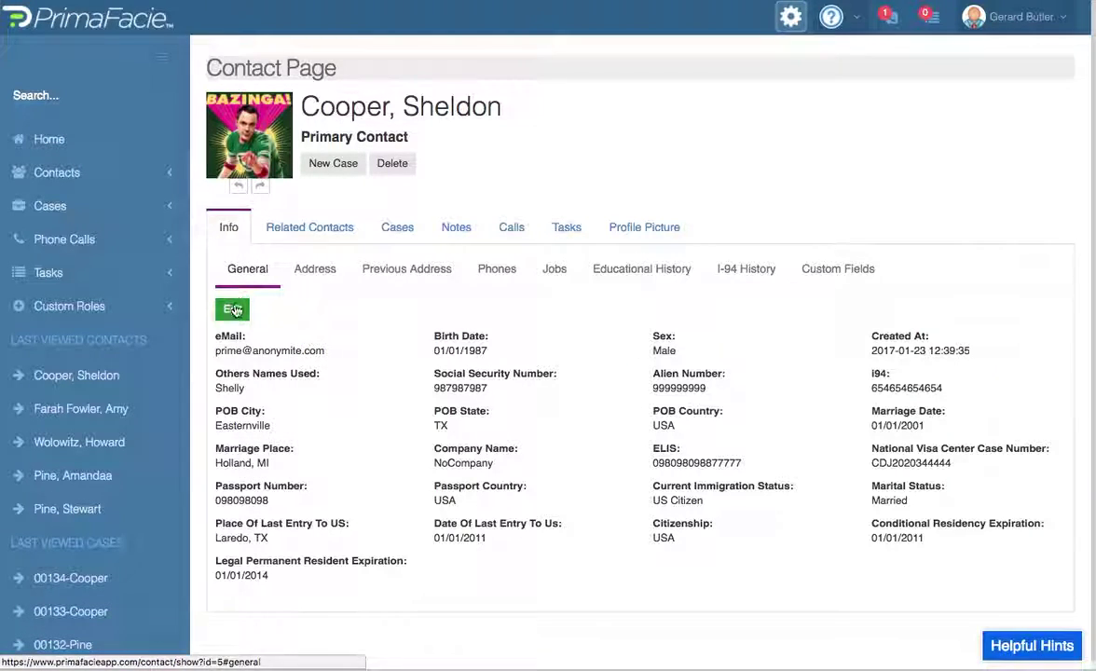
pyautogui.click(232, 309)
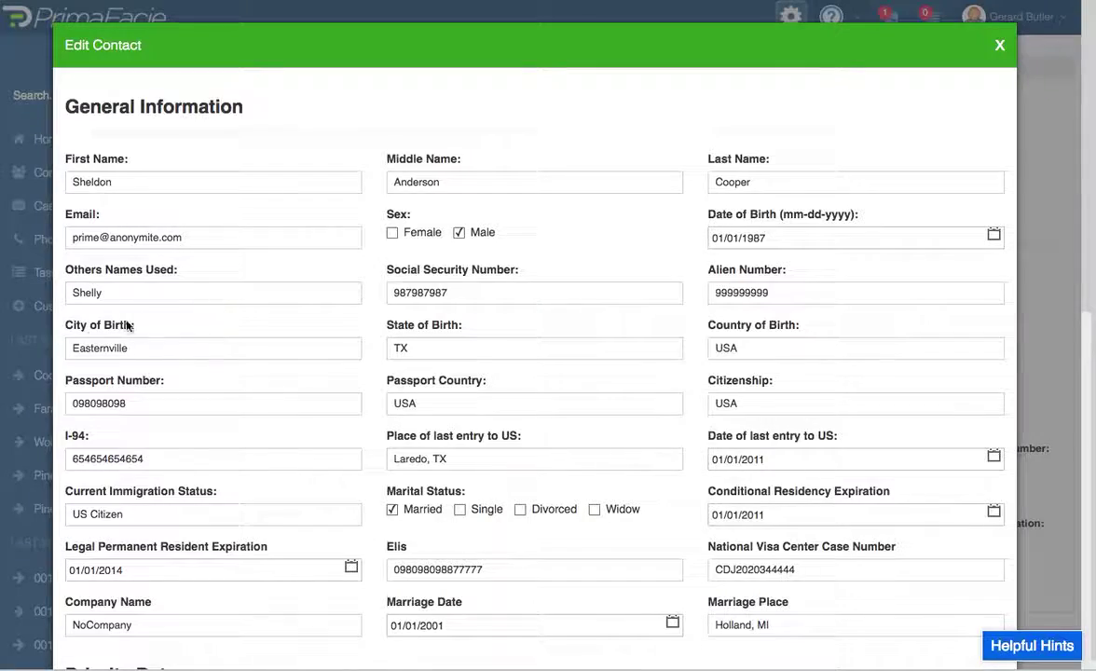
pyautogui.click(154, 459)
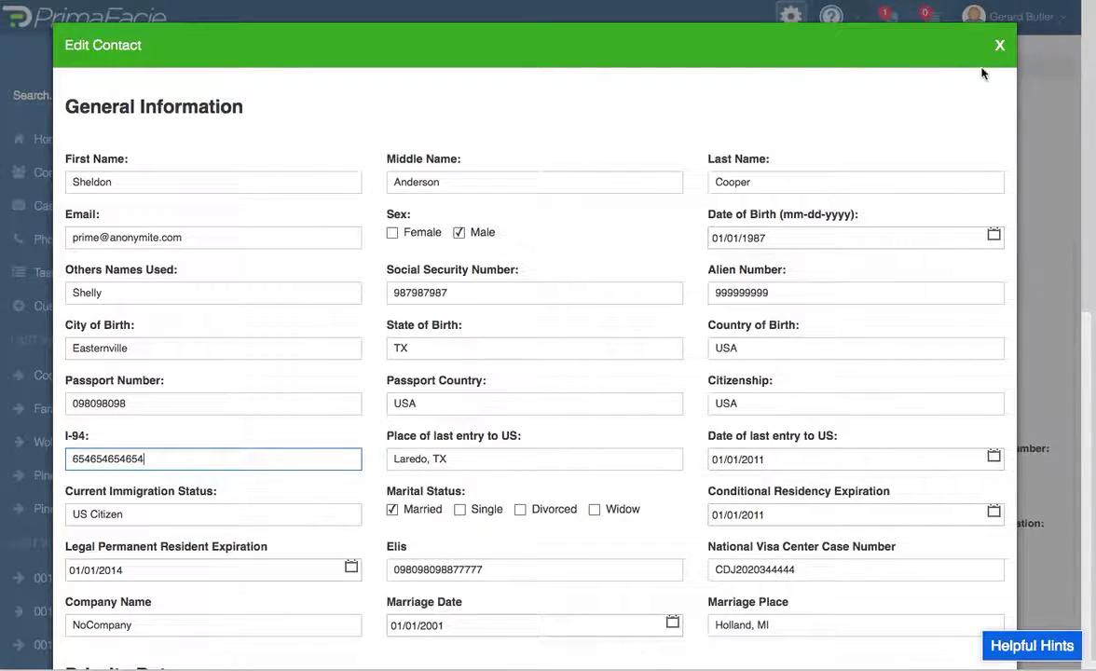
pyautogui.click(999, 45)
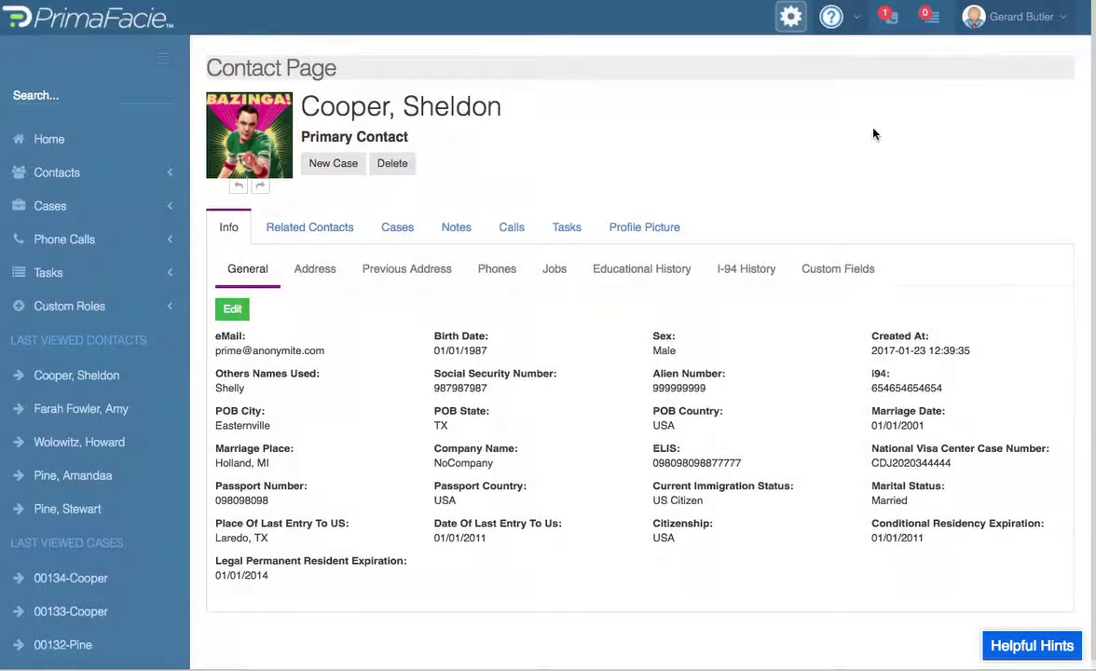
pyautogui.click(853, 274)
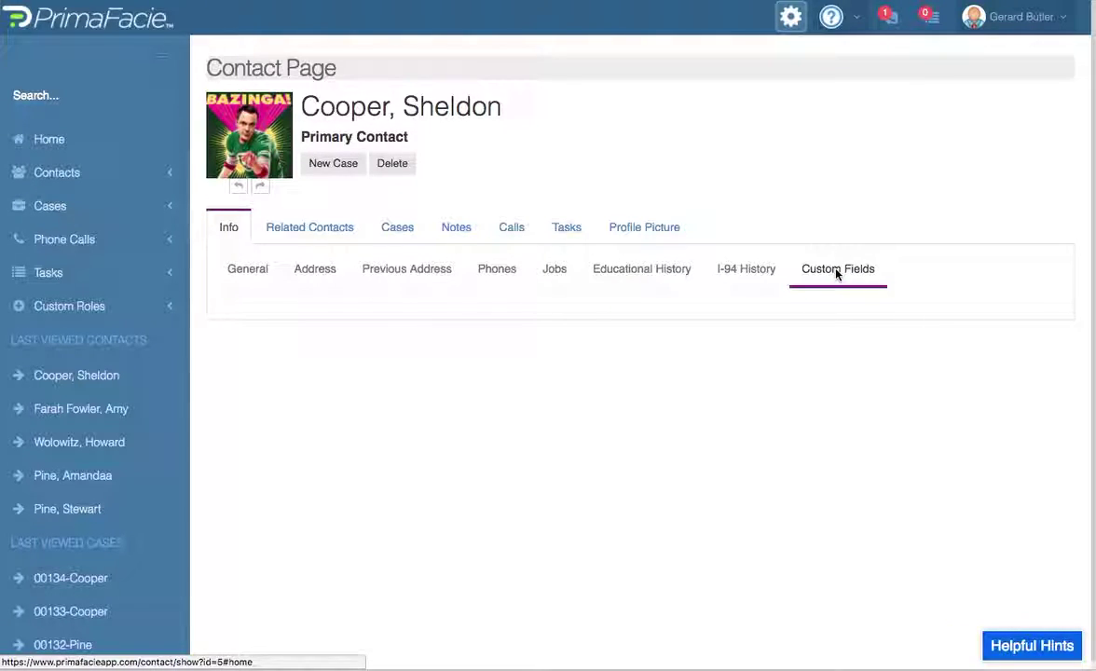
# - In the contact's addresses, clear Home 1's Mailing and Address designations and mark Home2 as the Address
pyautogui.click(313, 271)
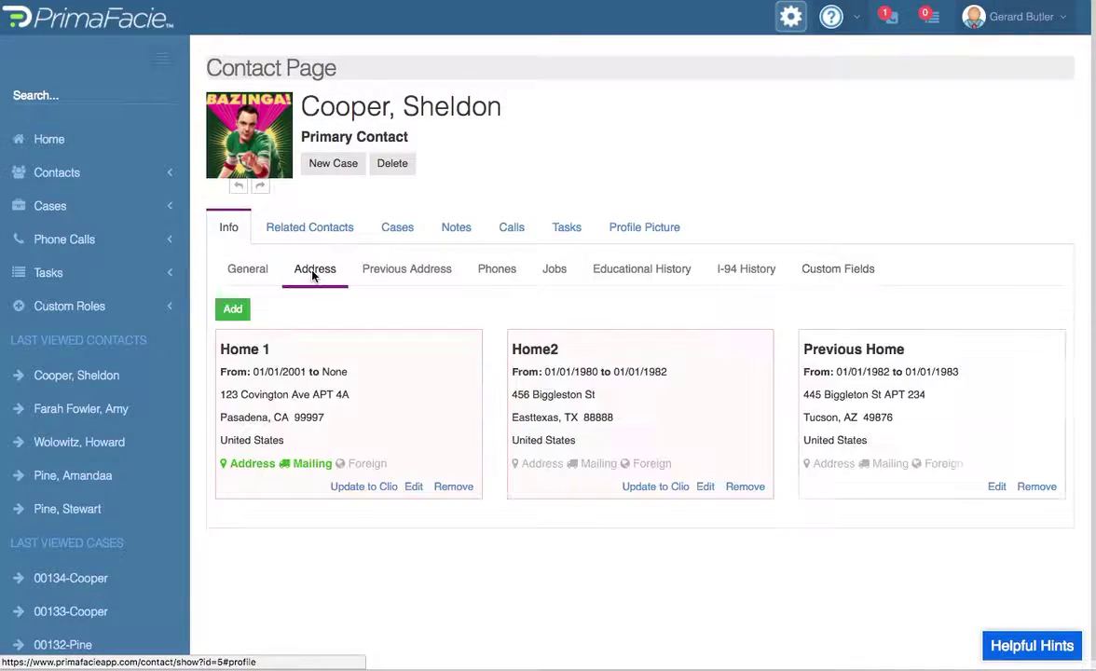
pyautogui.click(308, 463)
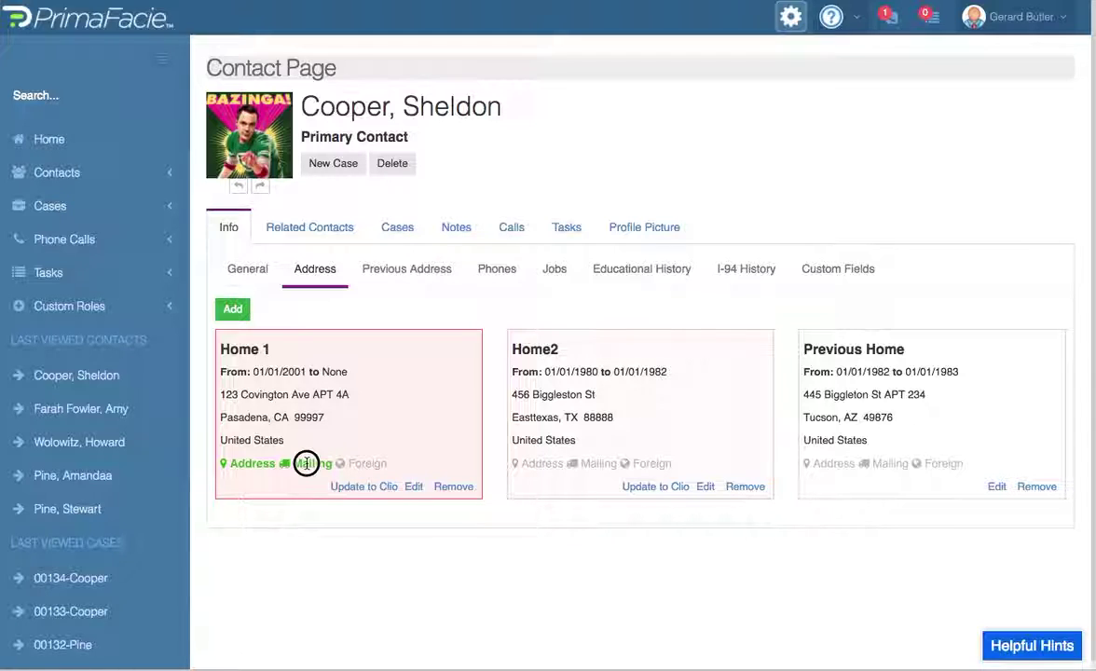
pyautogui.click(246, 462)
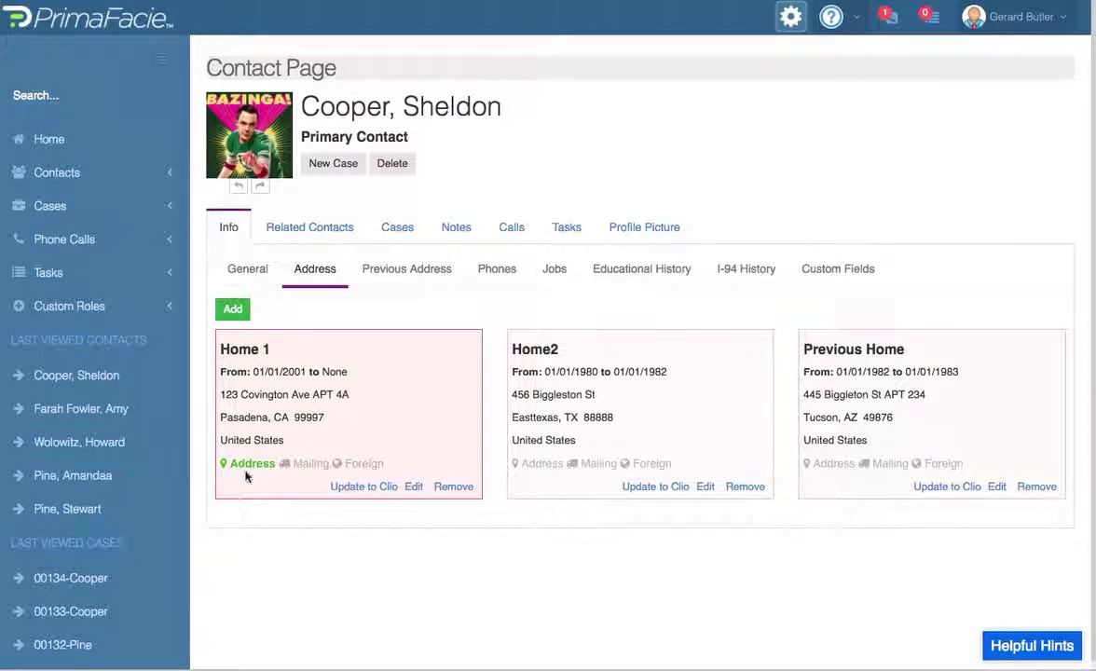
pyautogui.click(535, 462)
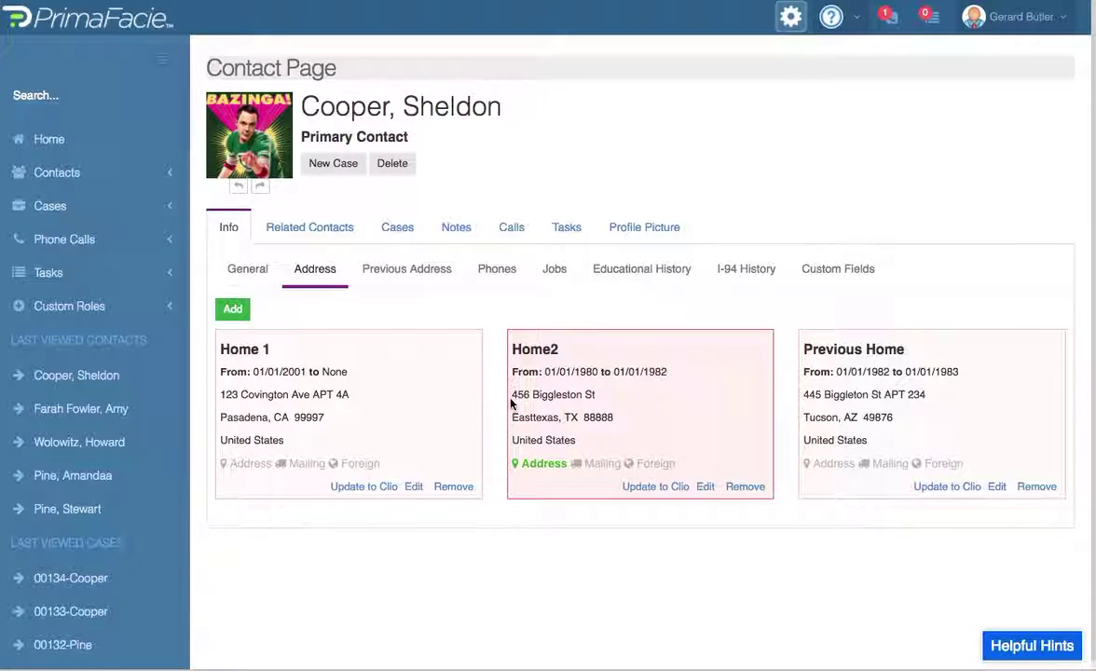
pyautogui.moveTo(513, 392); pyautogui.dragTo(624, 444)
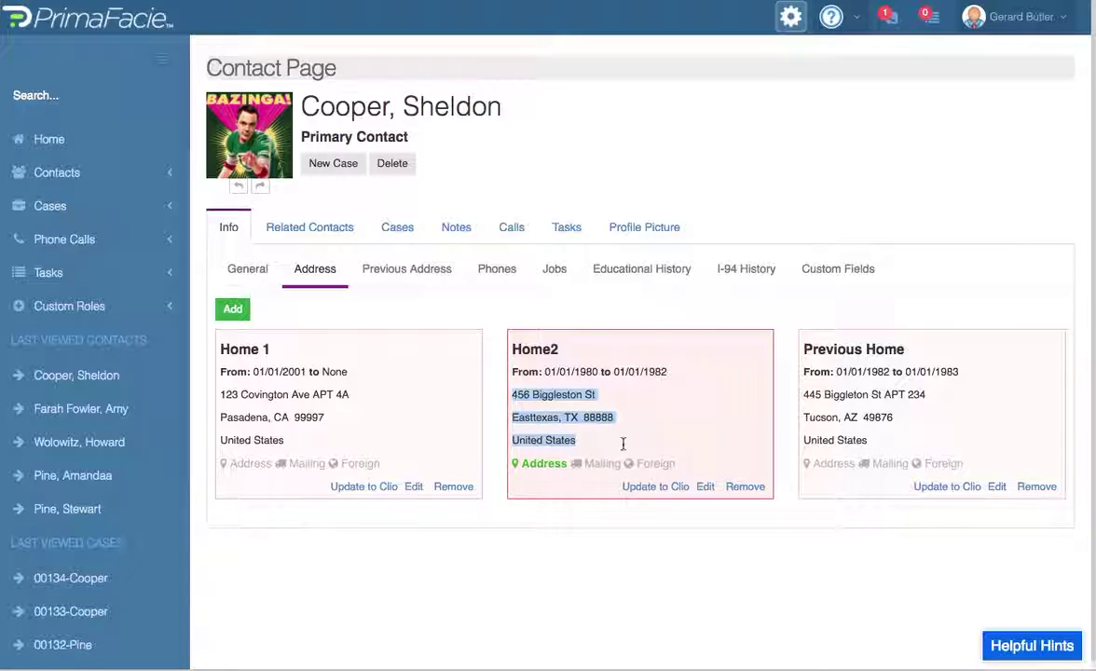
# - Designate Home 1 as both the Mailing and the Address entry again
pyautogui.click(299, 464)
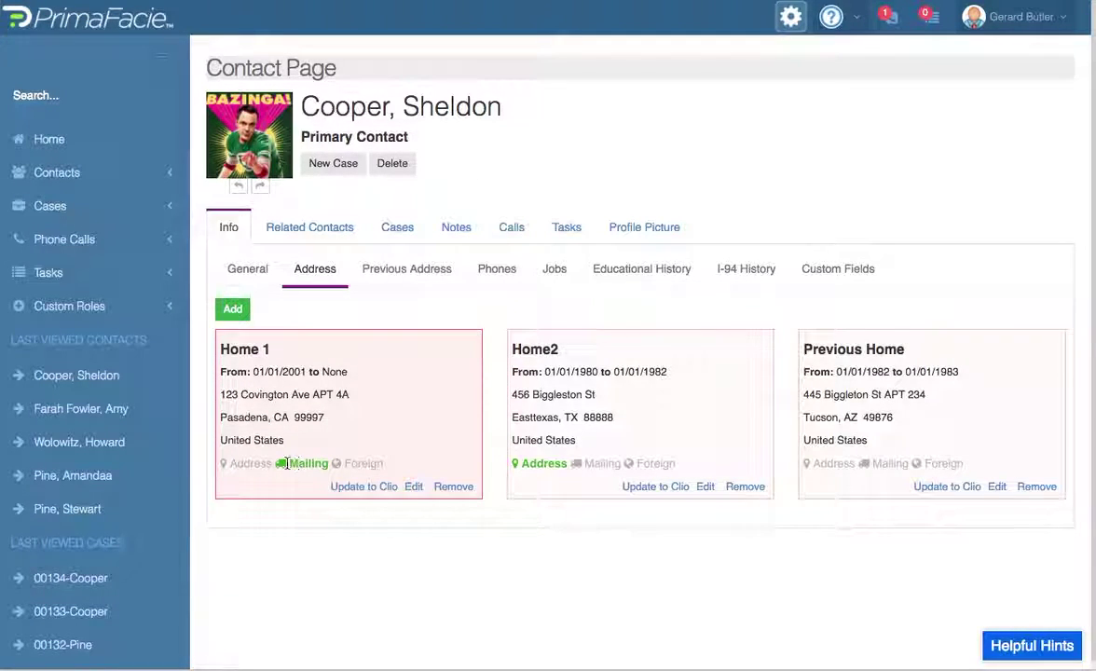
pyautogui.click(250, 464)
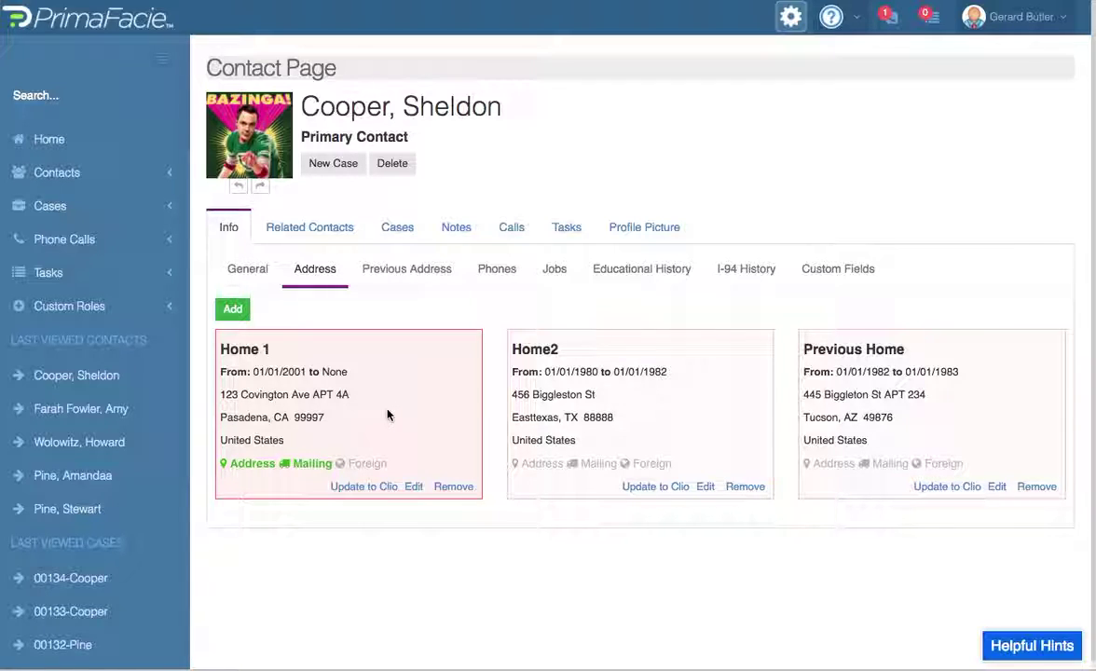
# - Inspect the Lived From and Lived To dates of Home 1 in the previous addresses, and close its form without saving
pyautogui.click(399, 270)
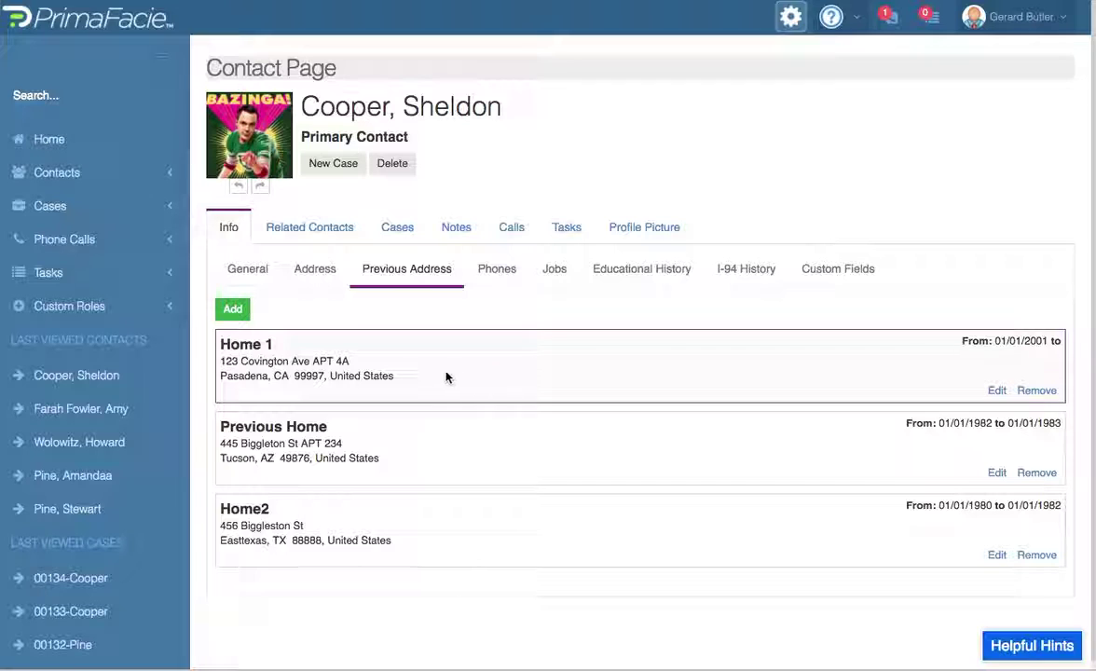
pyautogui.click(995, 390)
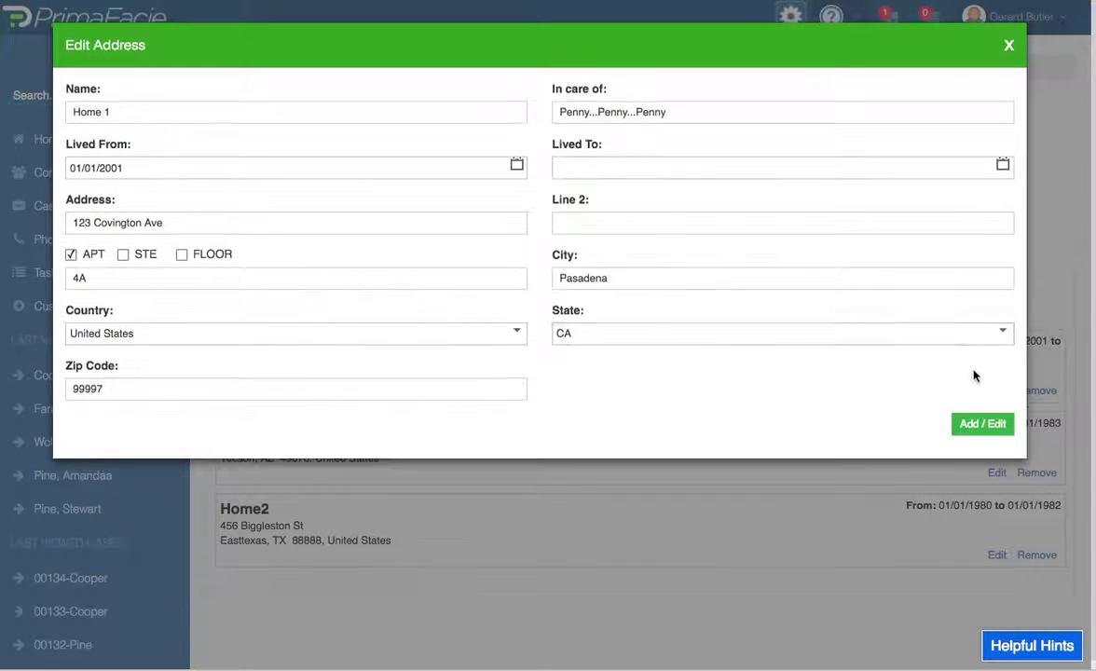
pyautogui.click(138, 169)
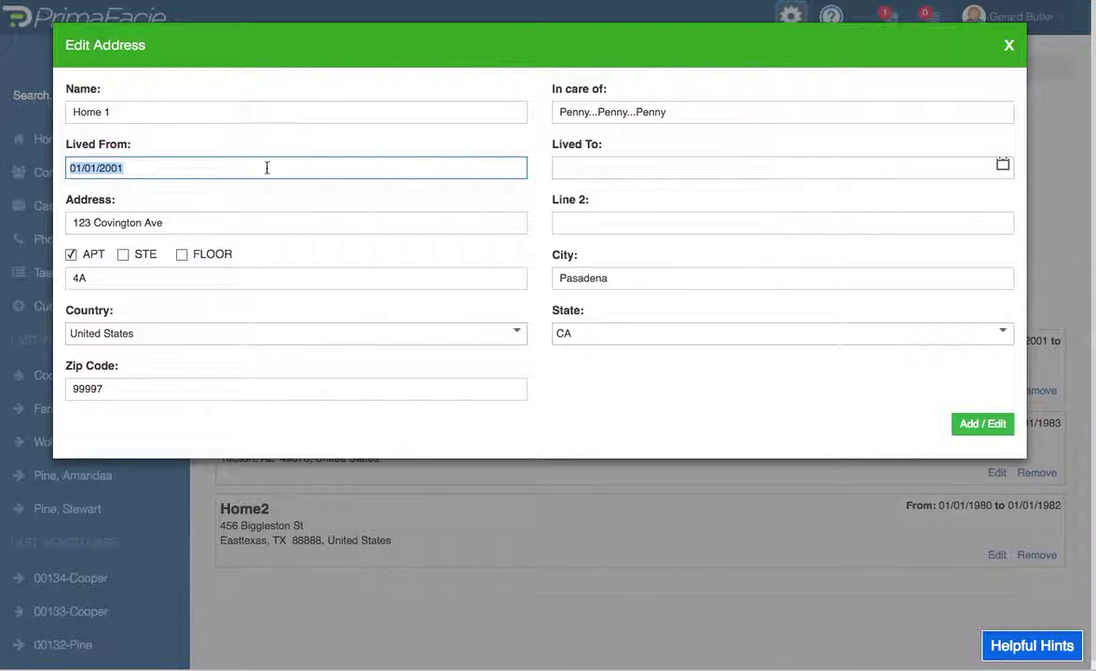
pyautogui.click(601, 168)
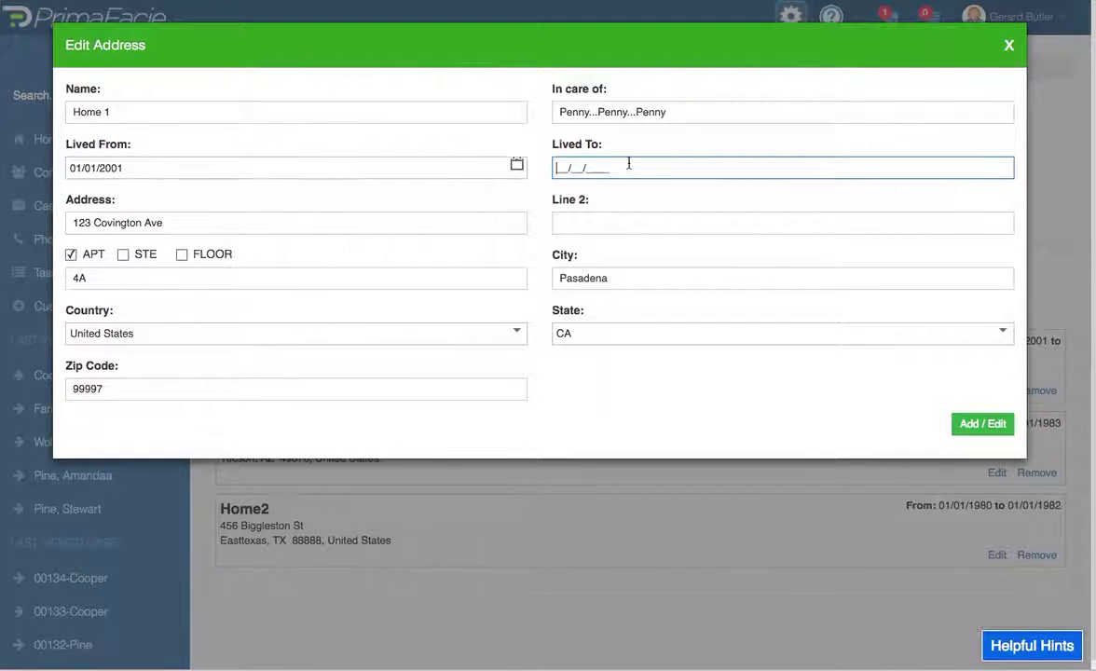
pyautogui.click(585, 175)
pyautogui.click(1009, 45)
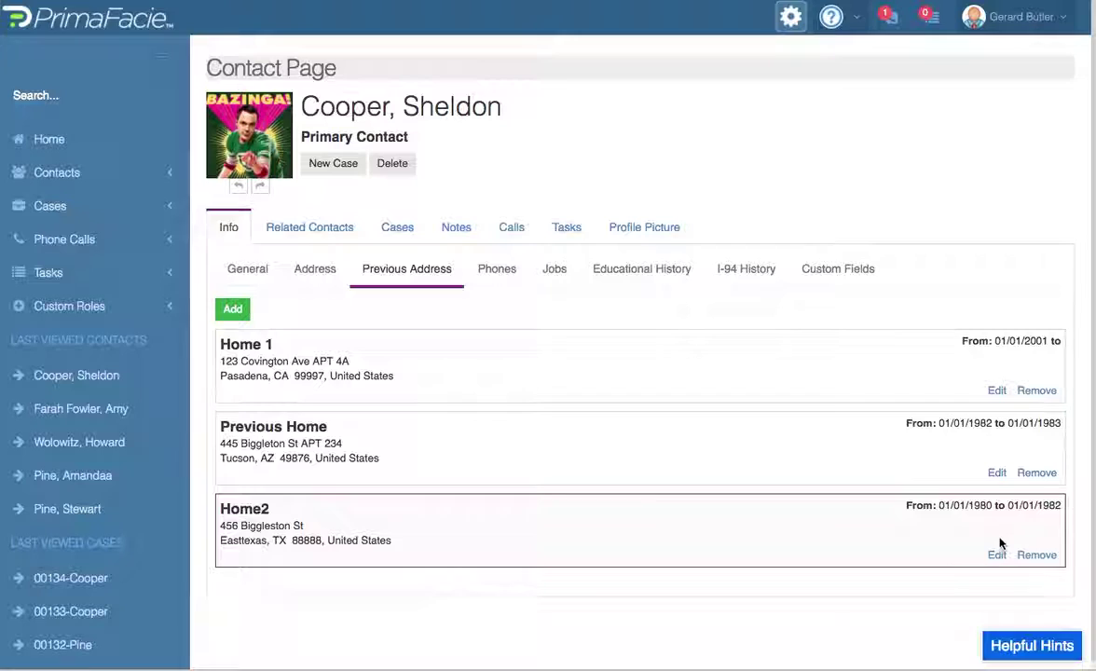
# - In the contact's phones, mark the Home phone entry as the Mobile number too, and highlight the Cell Phone entry's number
pyautogui.click(498, 271)
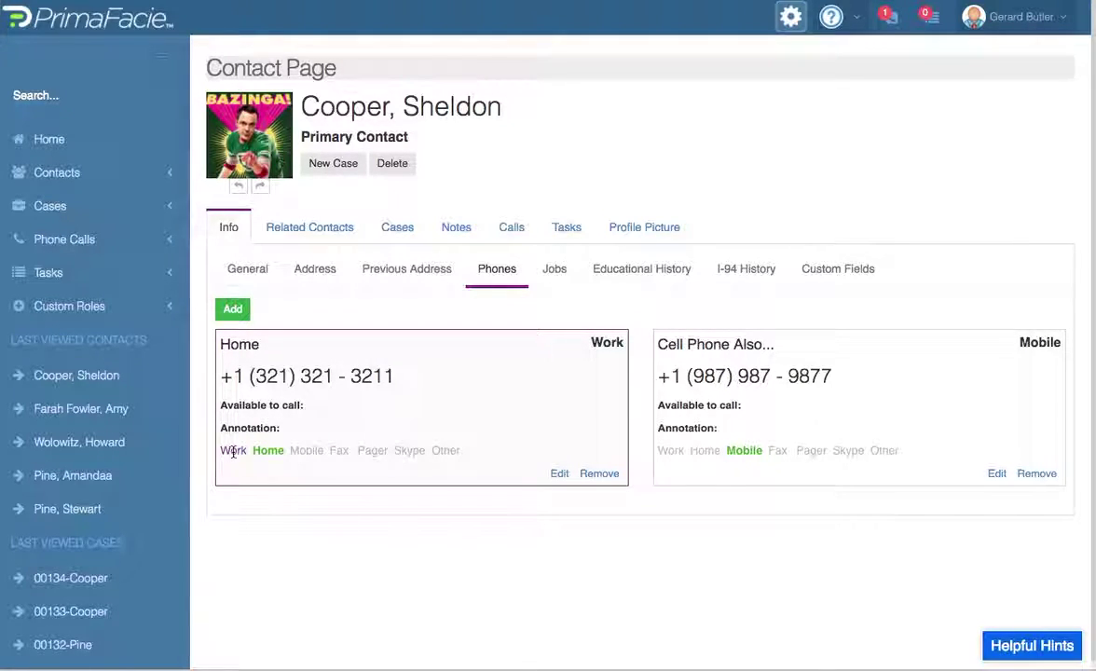
pyautogui.click(312, 452)
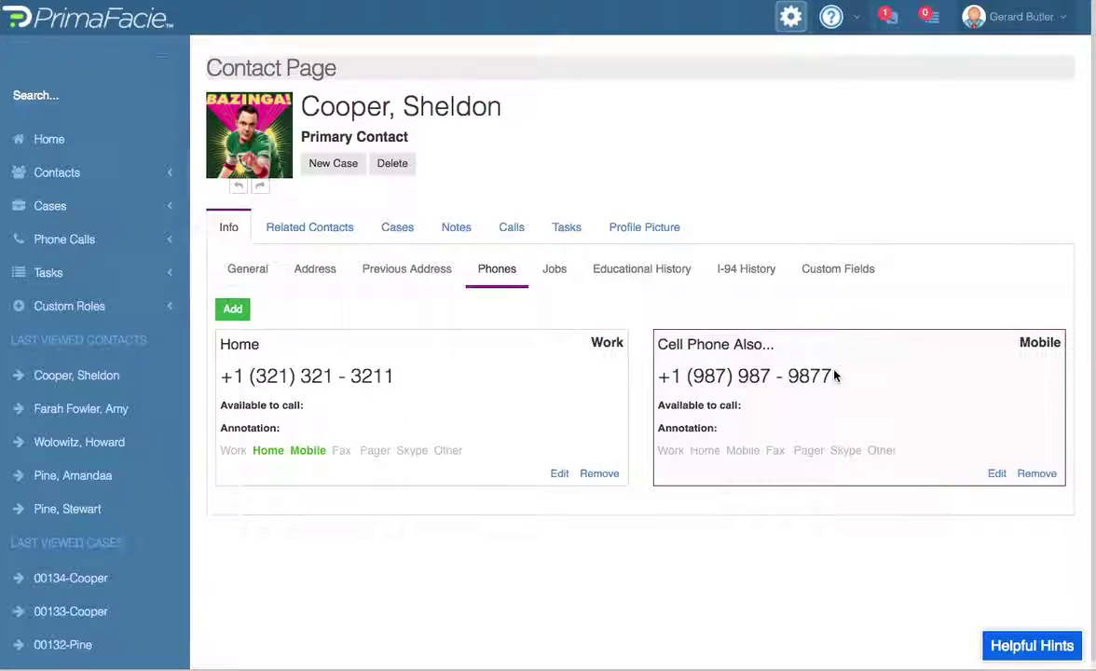
pyautogui.moveTo(836, 374); pyautogui.dragTo(651, 370)
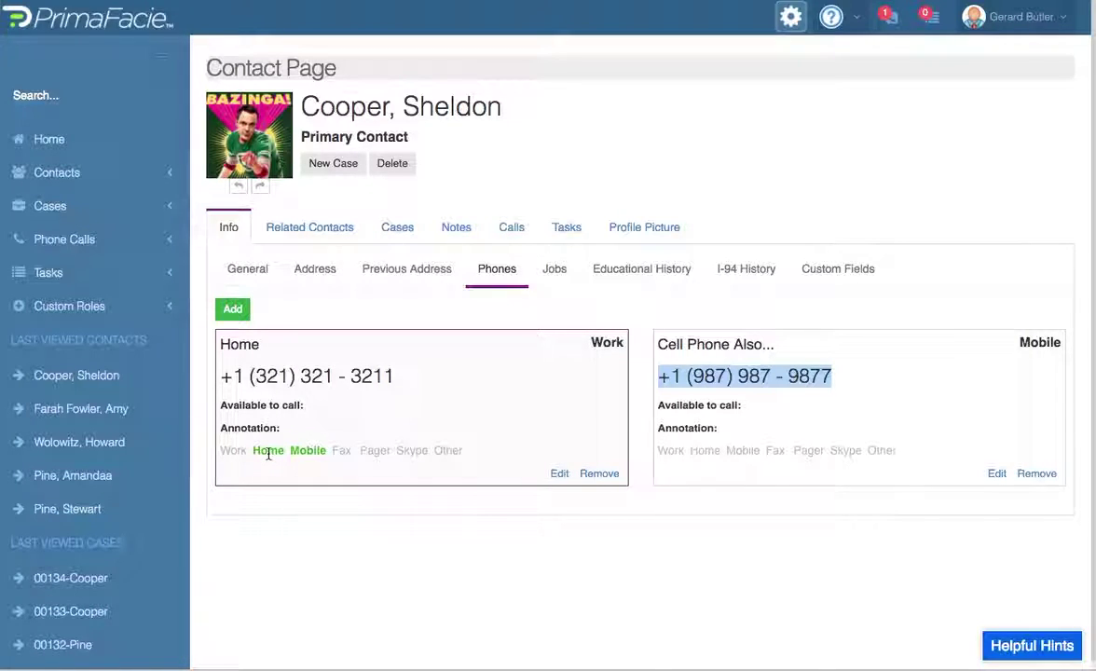
# - Review the contact's jobs, inspect the UCLA job's details and close its form without saving, and view the educational history
pyautogui.click(555, 271)
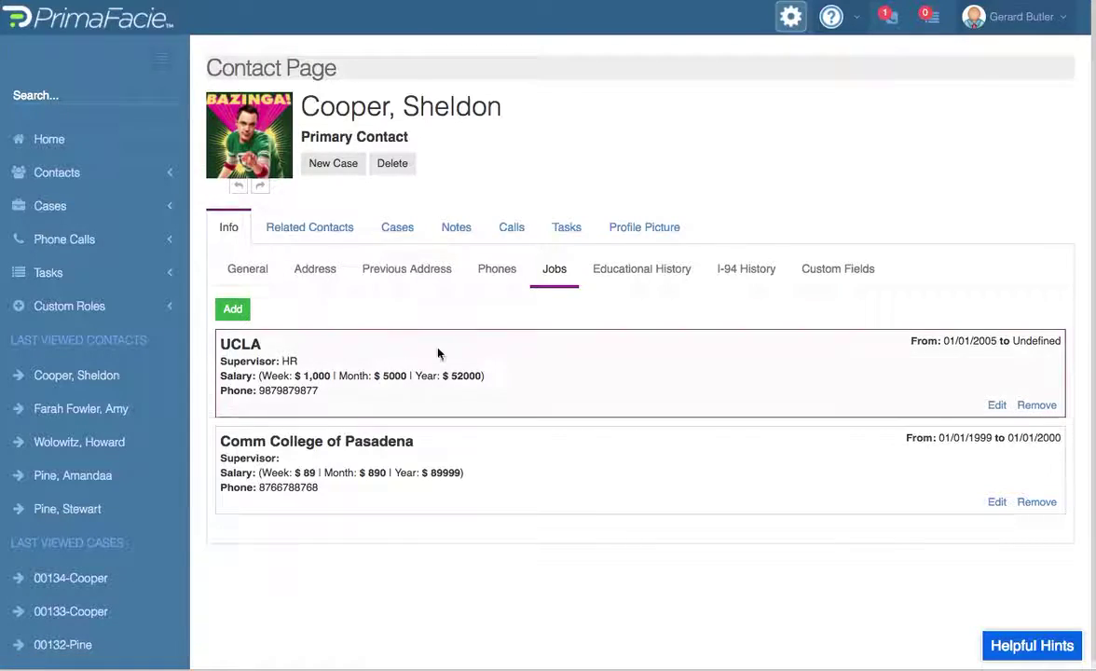
pyautogui.click(994, 405)
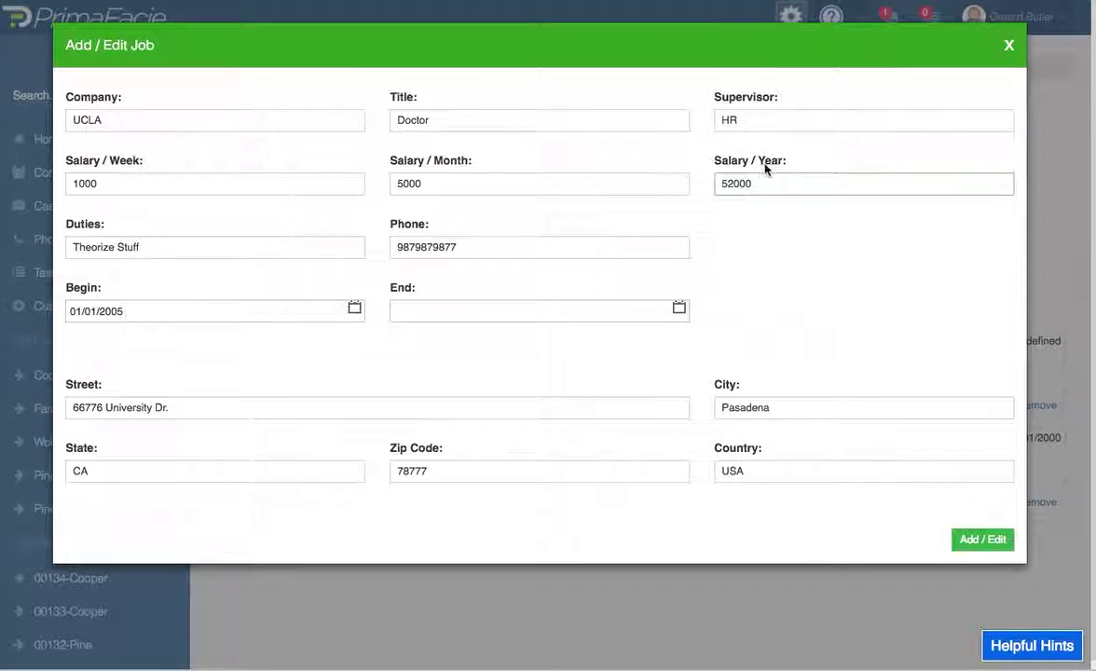
pyautogui.click(471, 314)
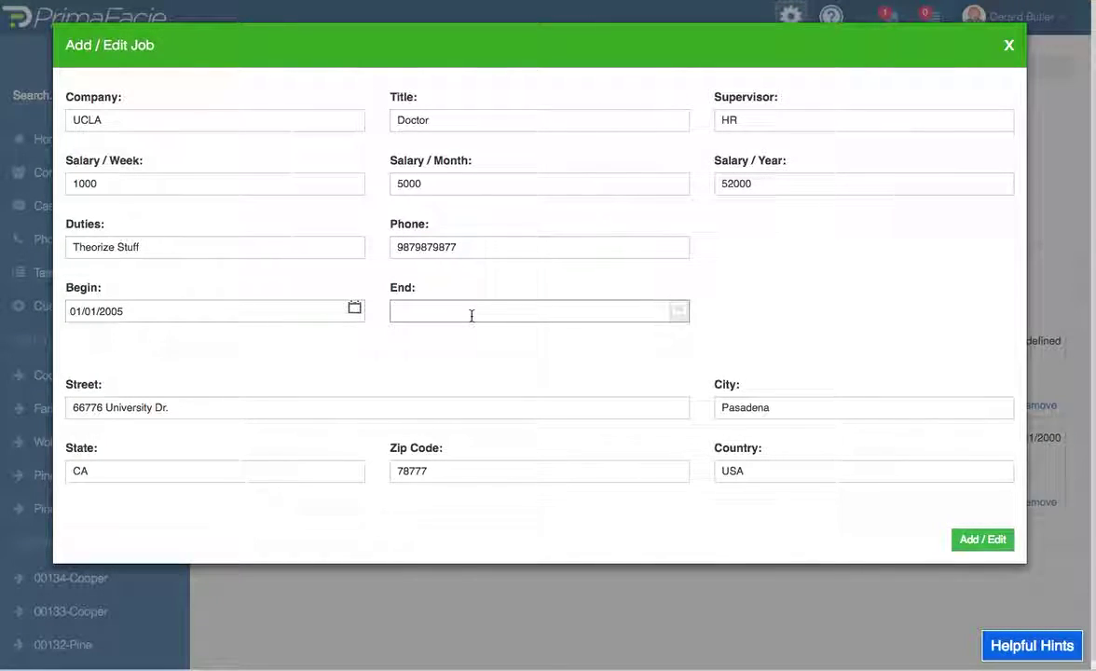
pyautogui.click(563, 347)
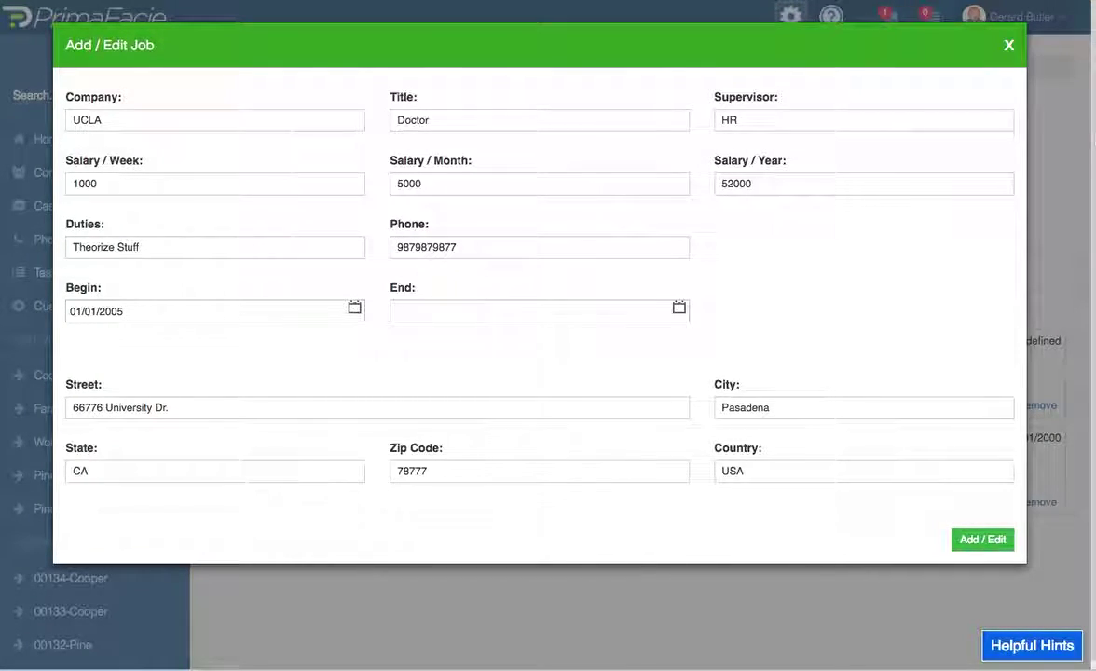
pyautogui.click(1009, 46)
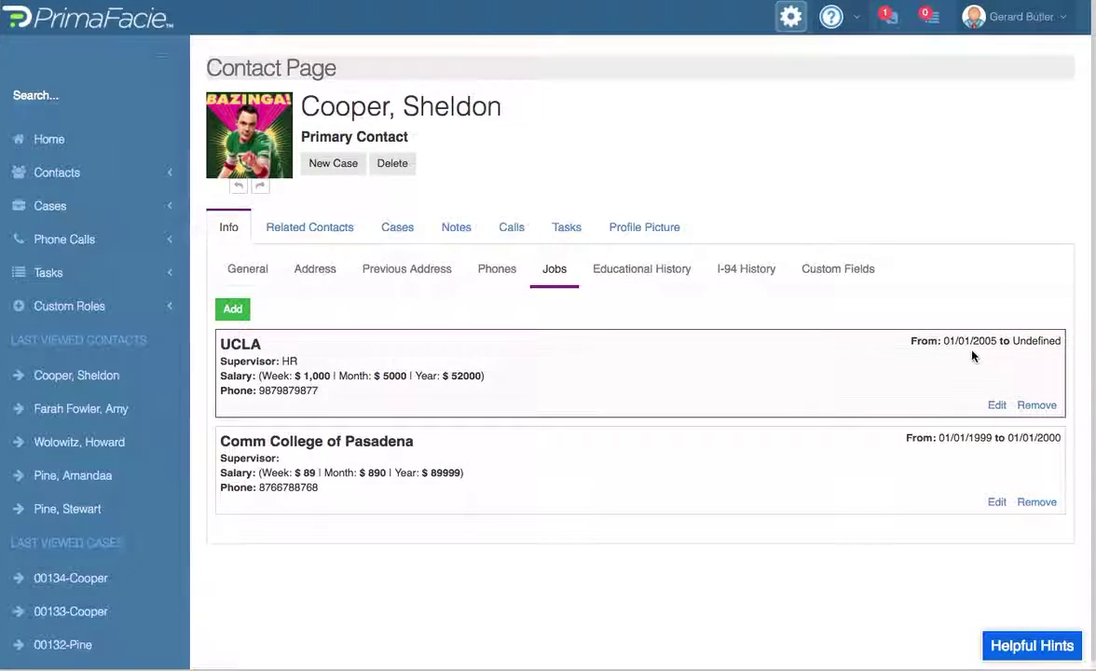
pyautogui.click(650, 279)
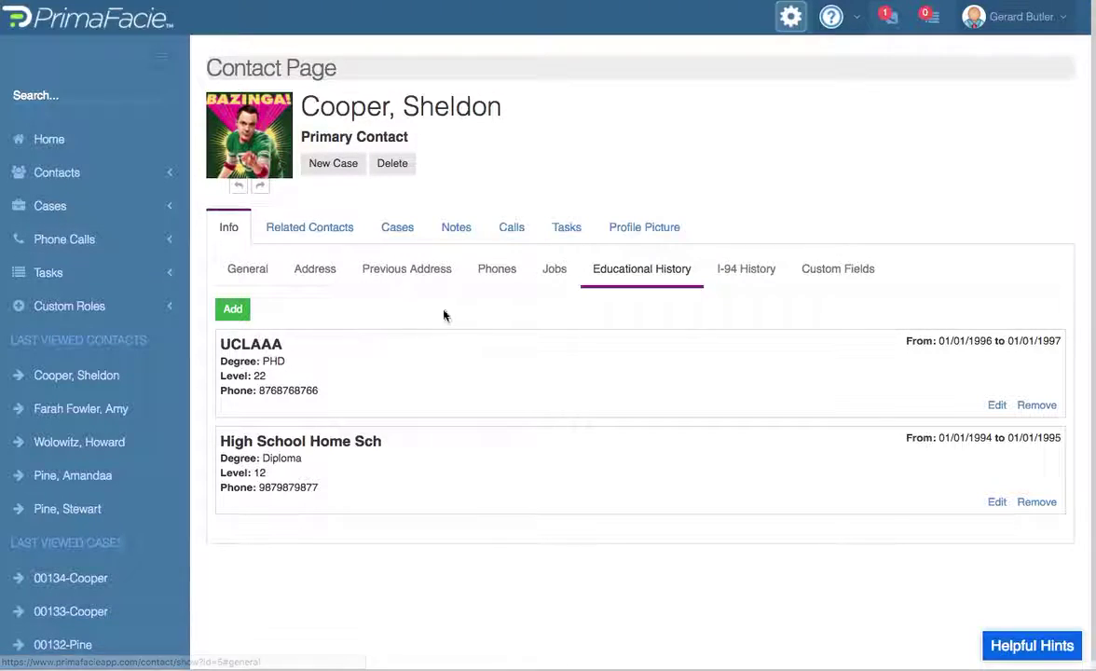
# - Open the contact's I-130 Petition for Alien Relative case and check the first two pages of the spouse's G-28 form
pyautogui.click(398, 230)
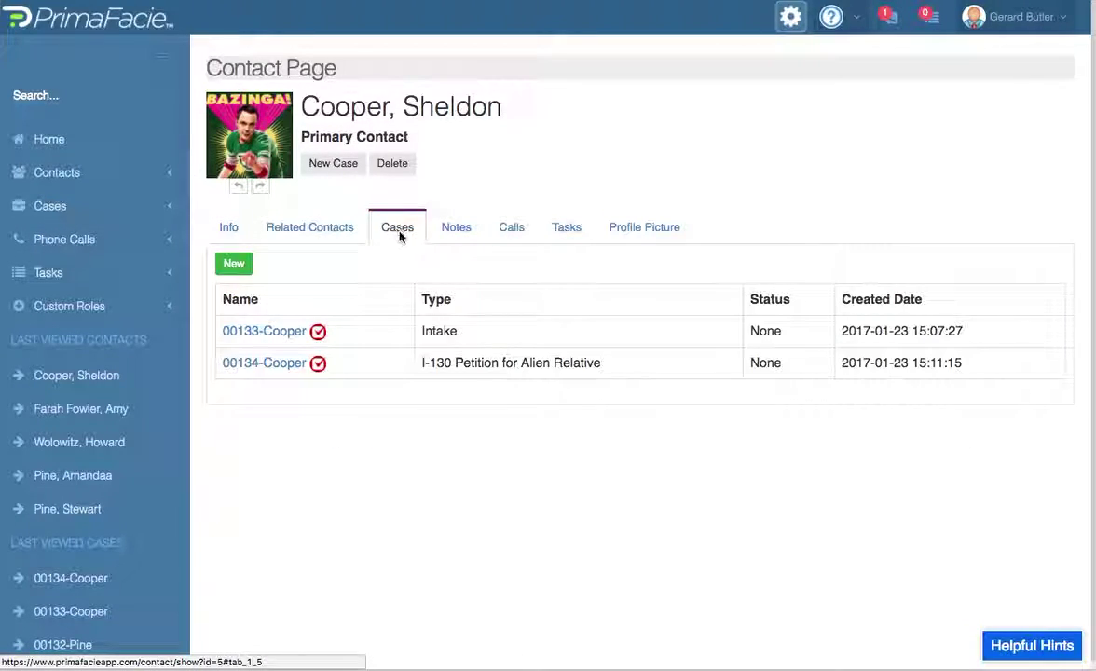
pyautogui.click(265, 364)
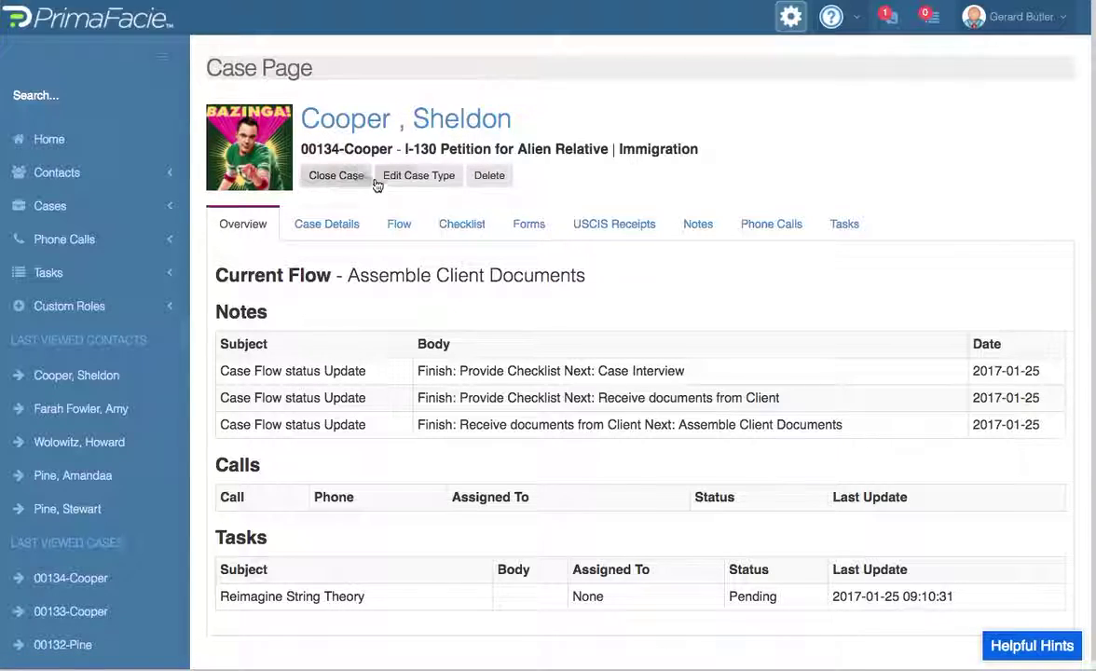
pyautogui.click(528, 224)
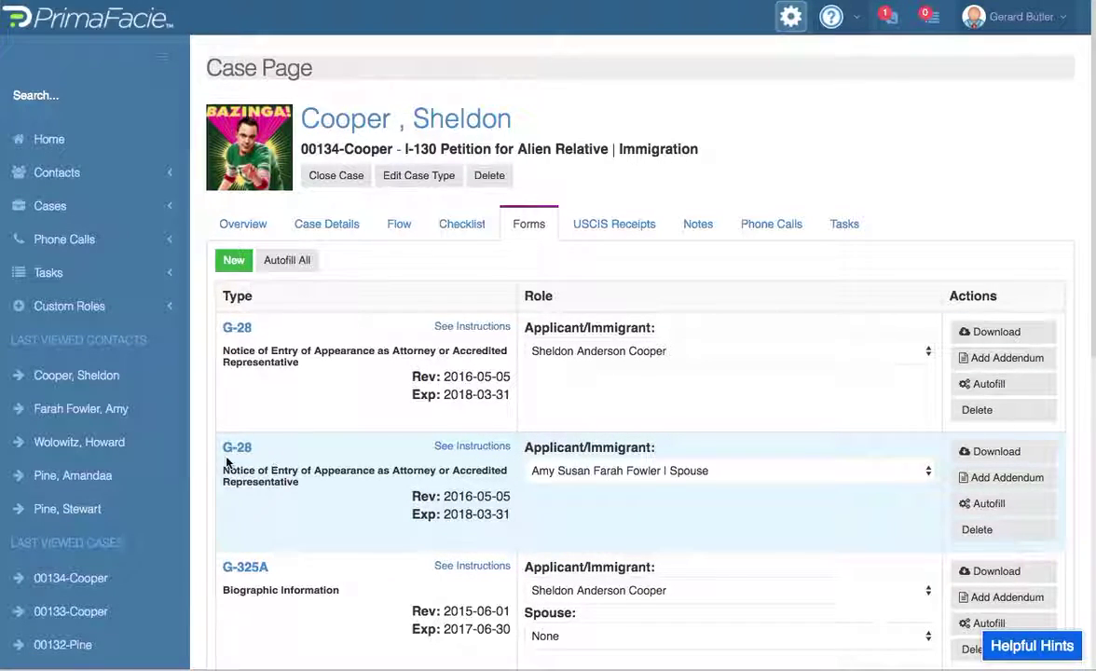
pyautogui.click(237, 448)
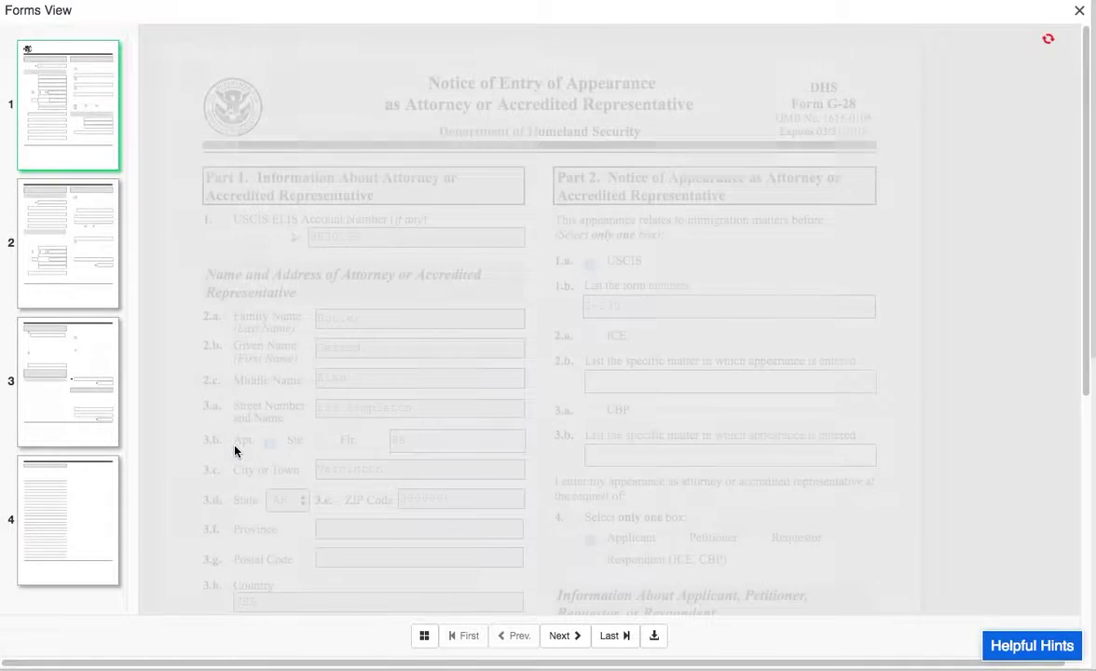
pyautogui.scroll(-5, 531, 318)
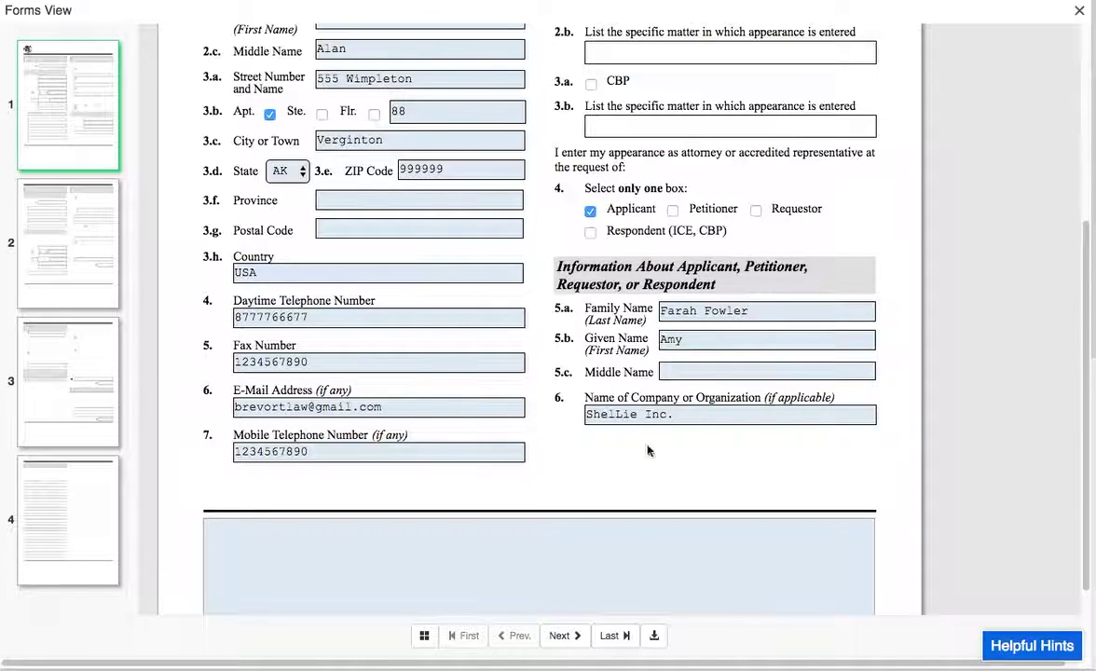
pyautogui.click(564, 635)
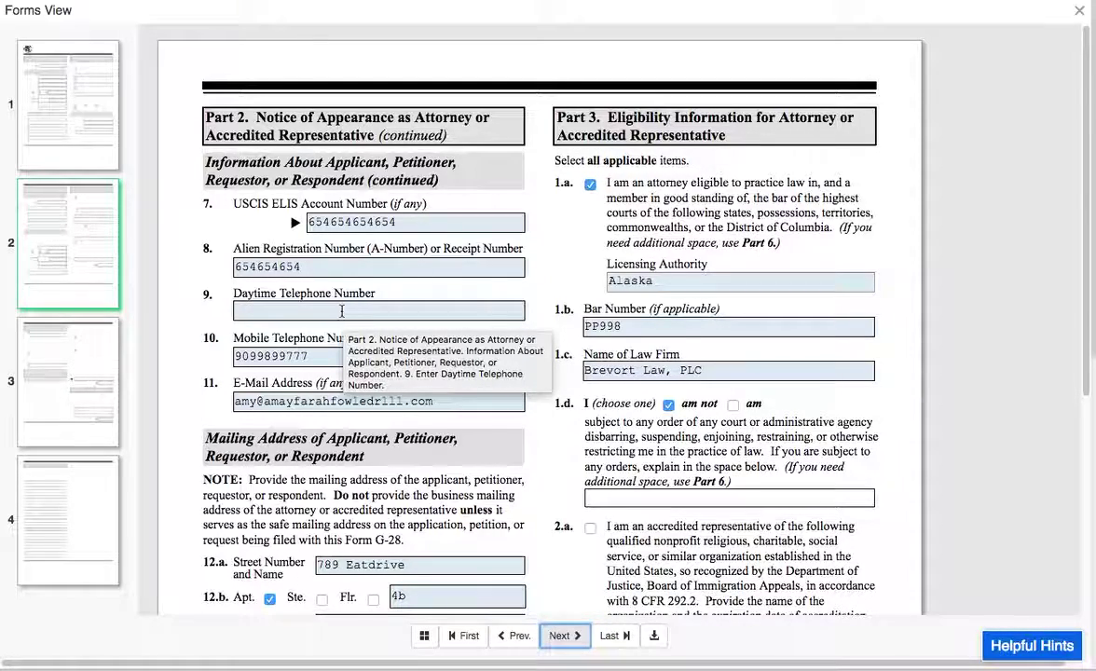
pyautogui.click(282, 312)
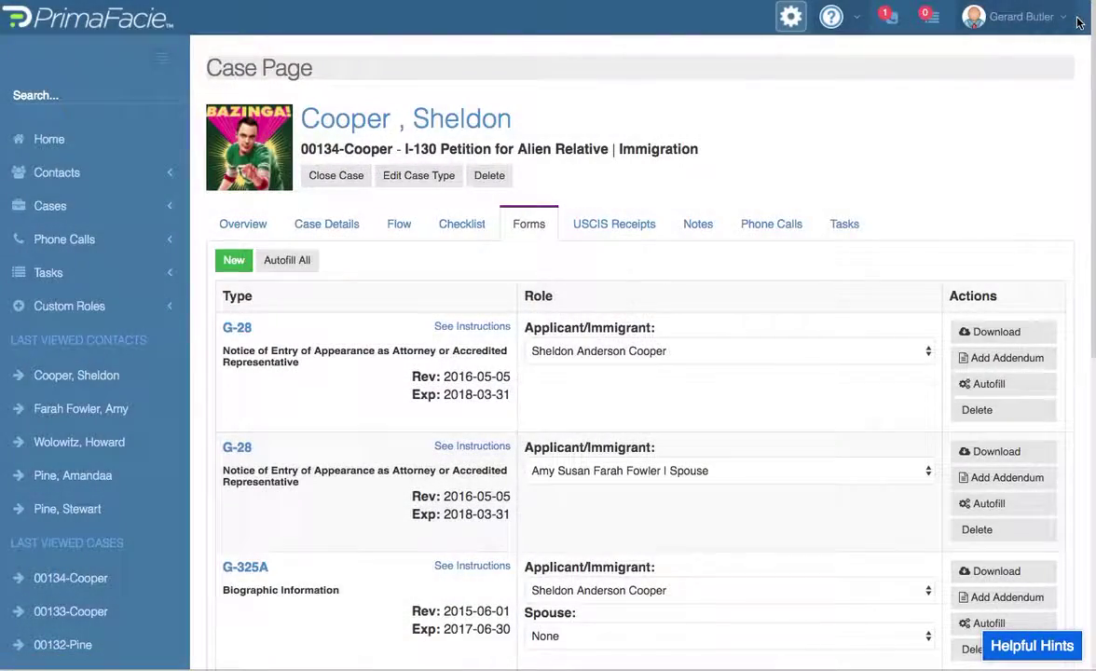
pyautogui.click(1046, 32)
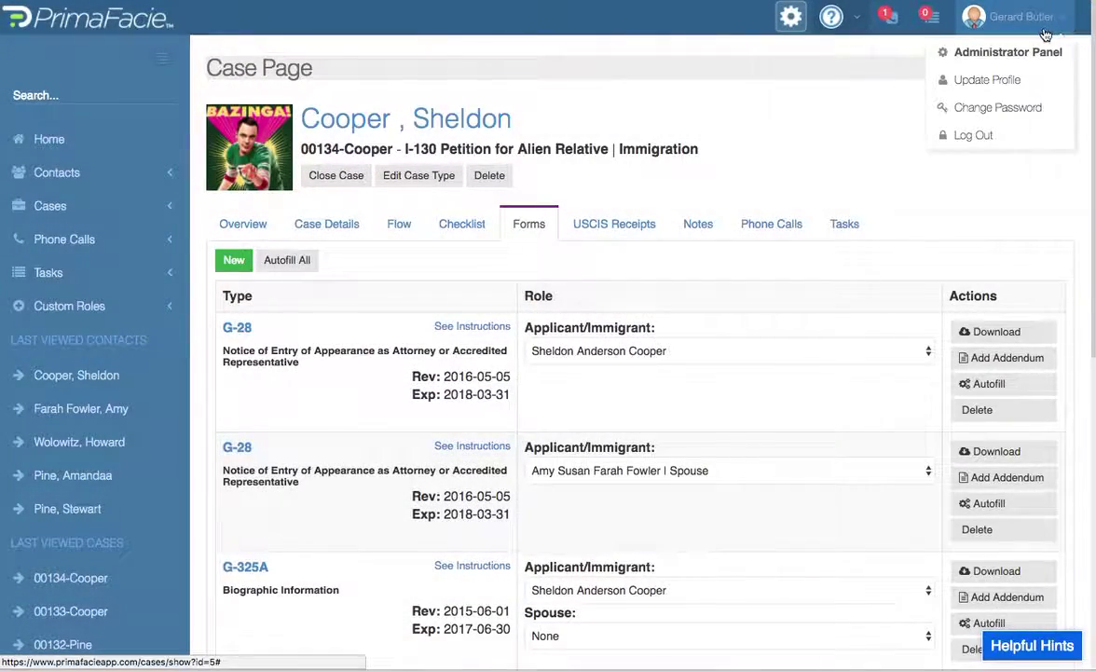
pyautogui.click(321, 95)
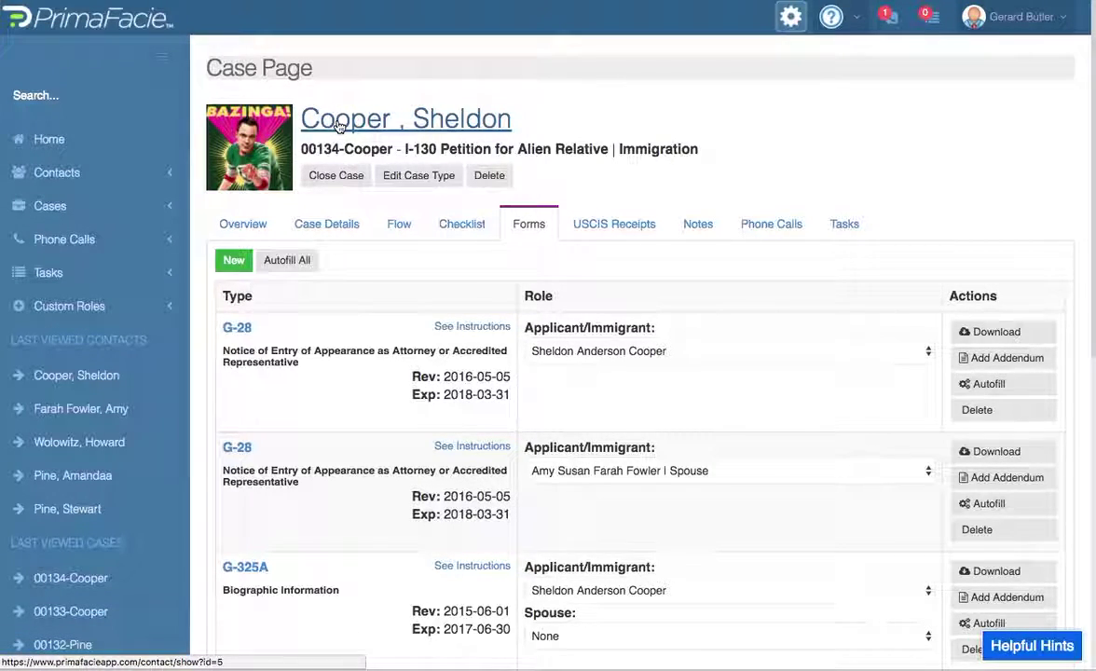
# - Open the spouse's contact record and check its addresses and phone entries
pyautogui.click(75, 413)
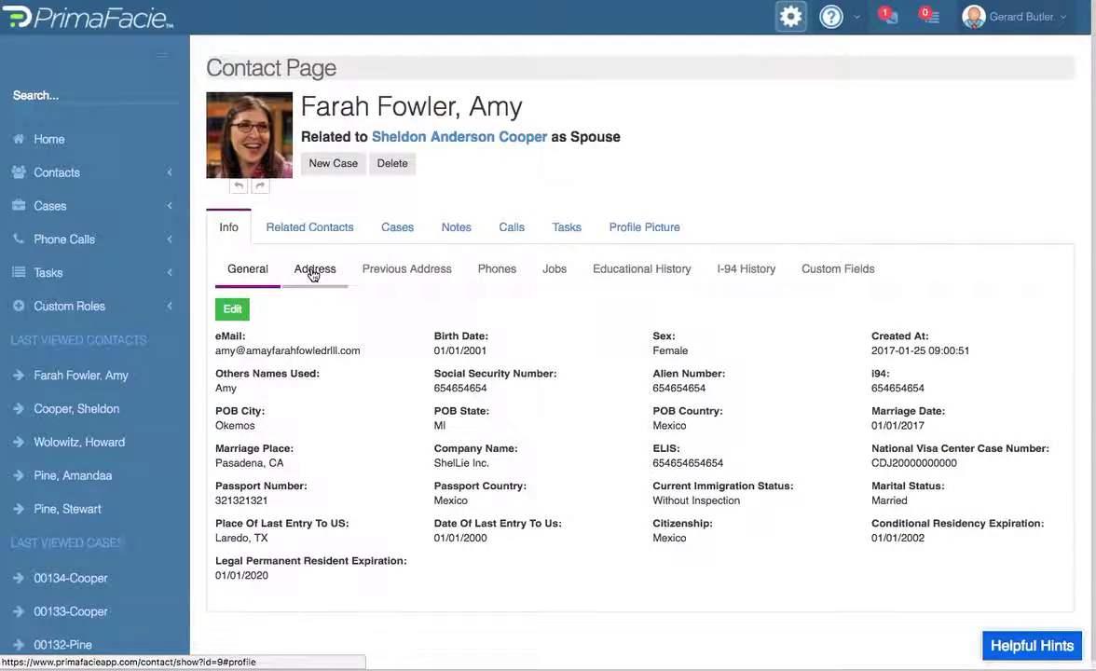
pyautogui.click(315, 270)
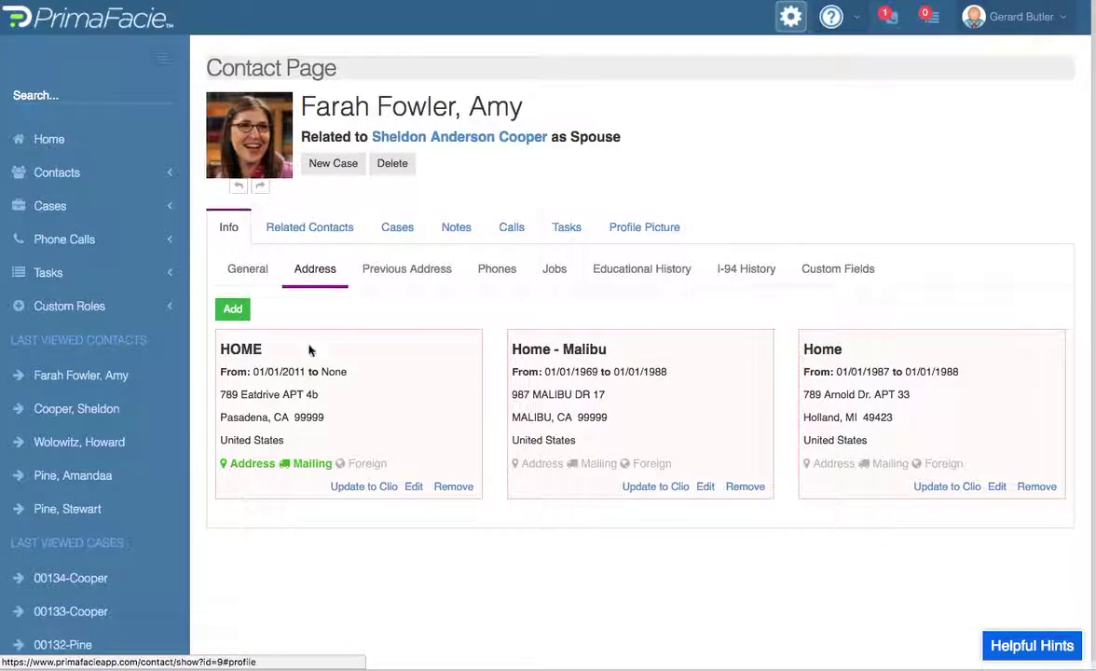
pyautogui.click(495, 276)
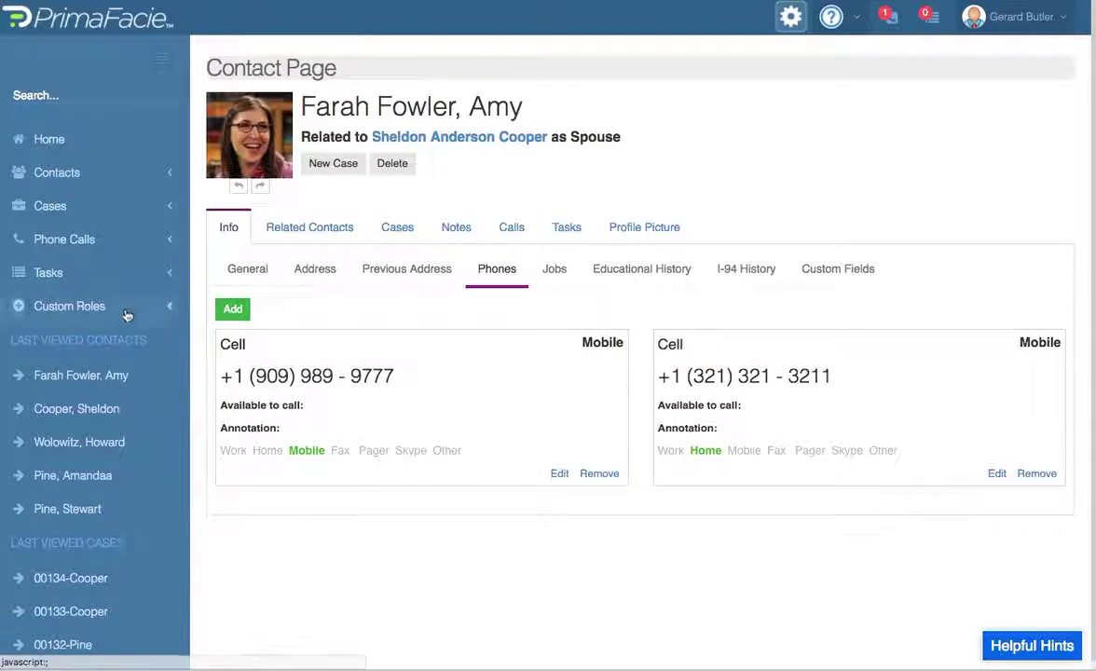
# - Return to the forms of the primary contact's I-130 case and autofill the spouse's G-28 form
pyautogui.click(107, 415)
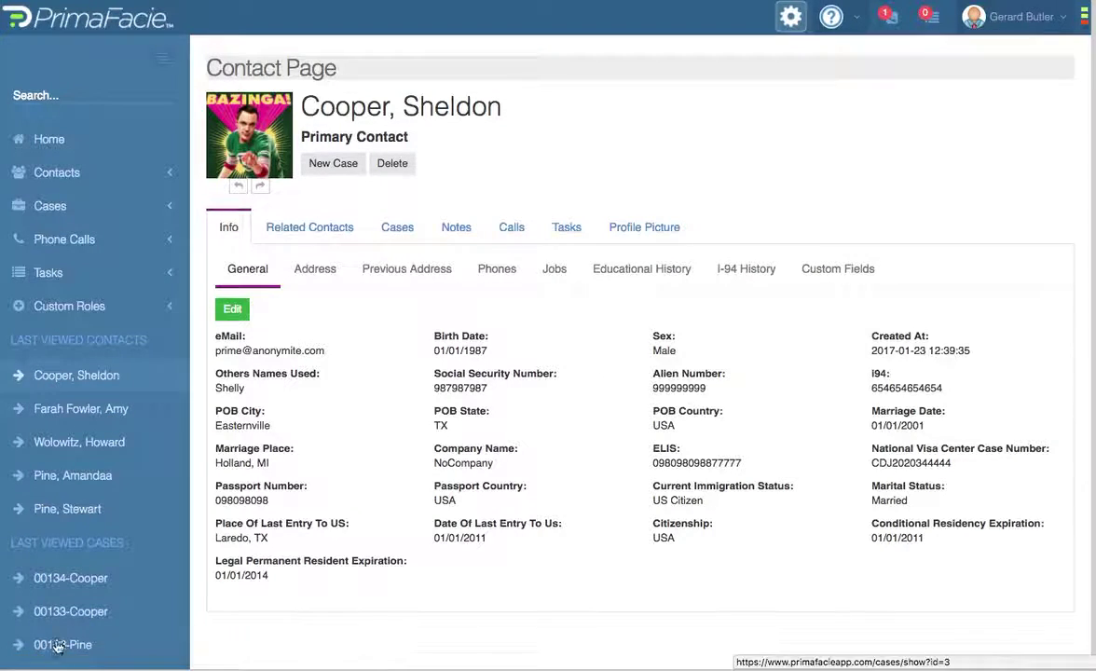
pyautogui.click(51, 579)
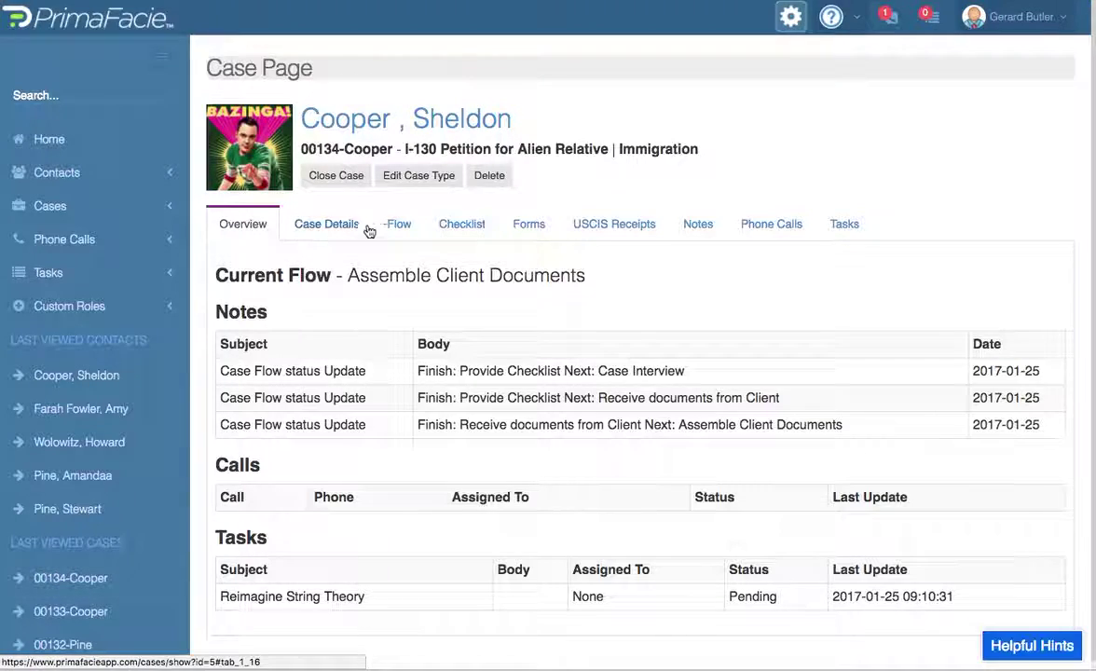
pyautogui.click(524, 225)
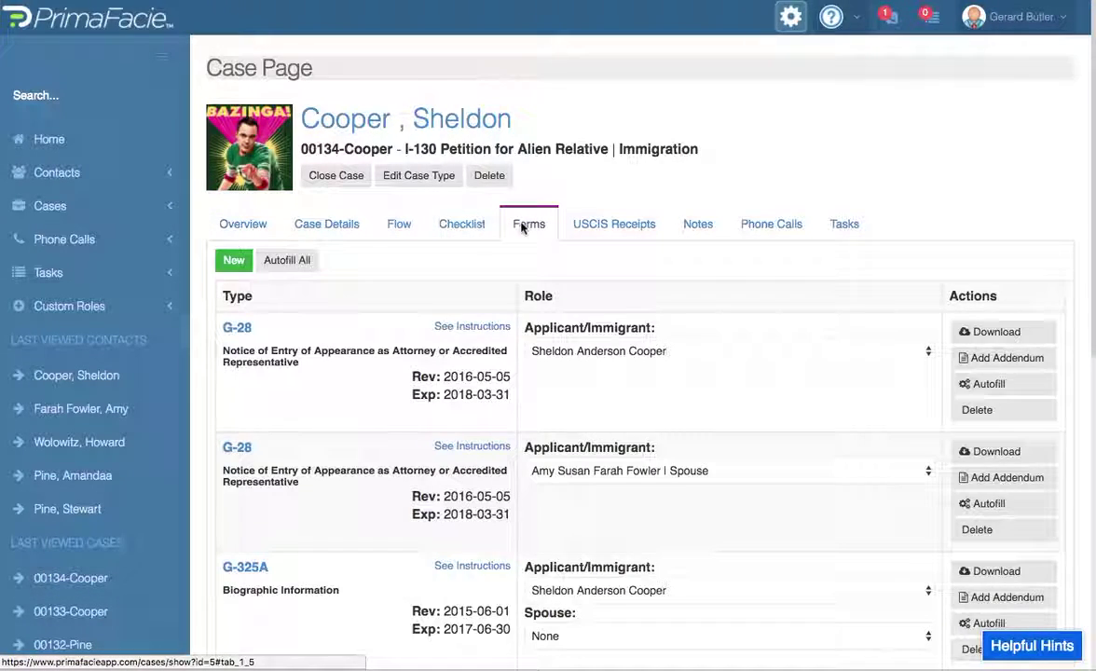
pyautogui.click(974, 507)
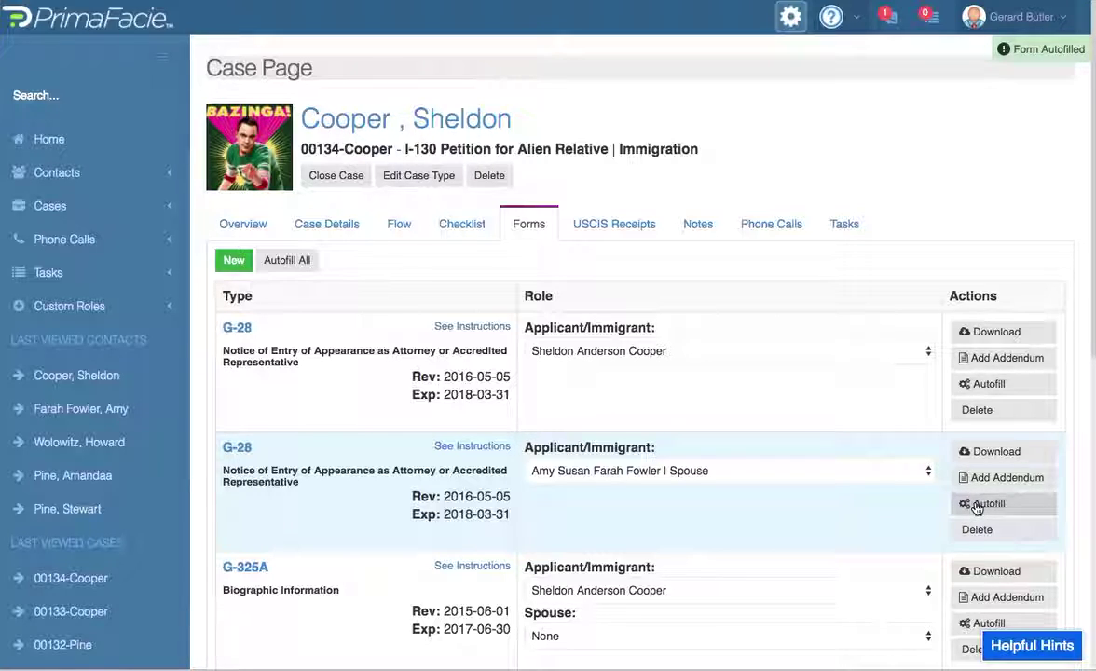
# - Check the applicant's name, daytime telephone number and mailing address on the spouse's autofilled G-28 form, and close the form
pyautogui.click(243, 451)
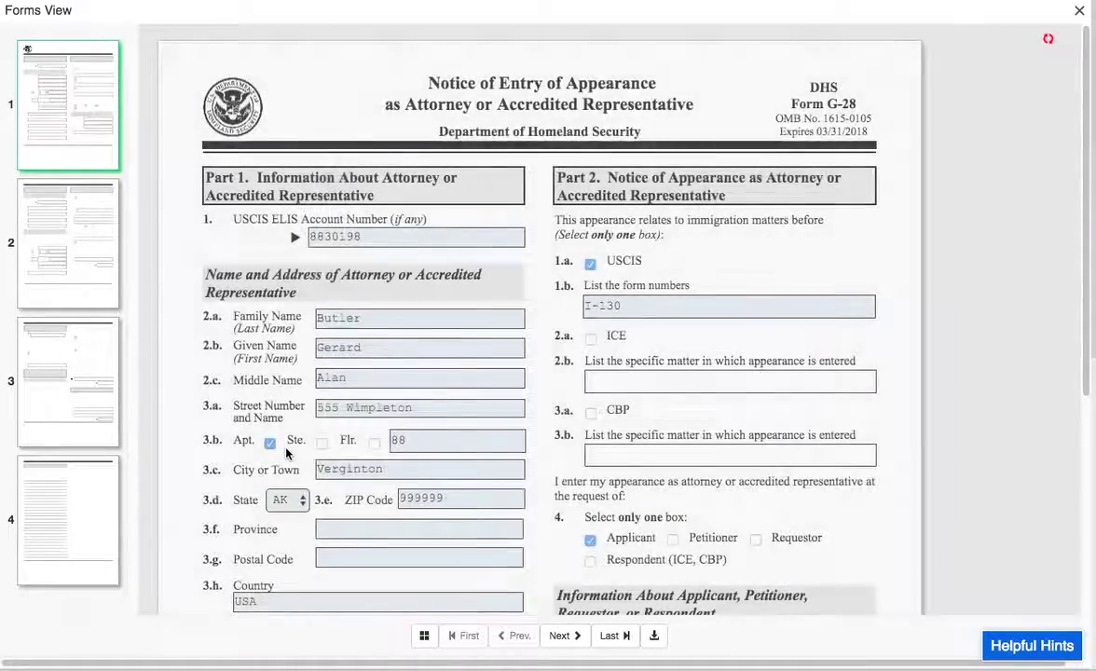
pyautogui.scroll(-2, 755, 391)
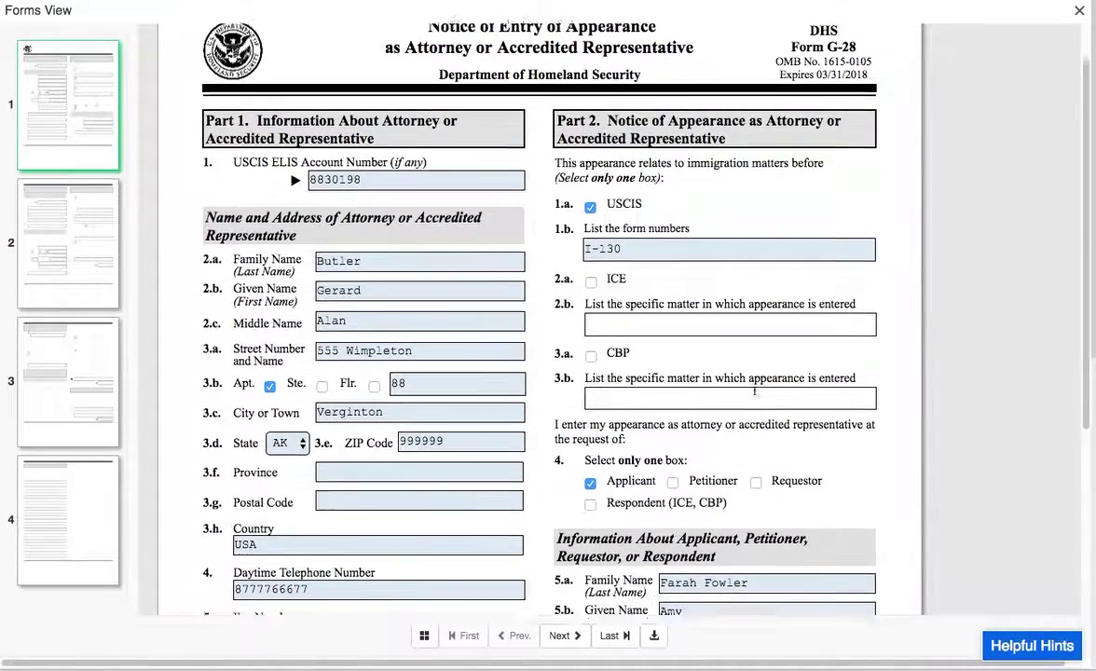
pyautogui.scroll(-5, 755, 395)
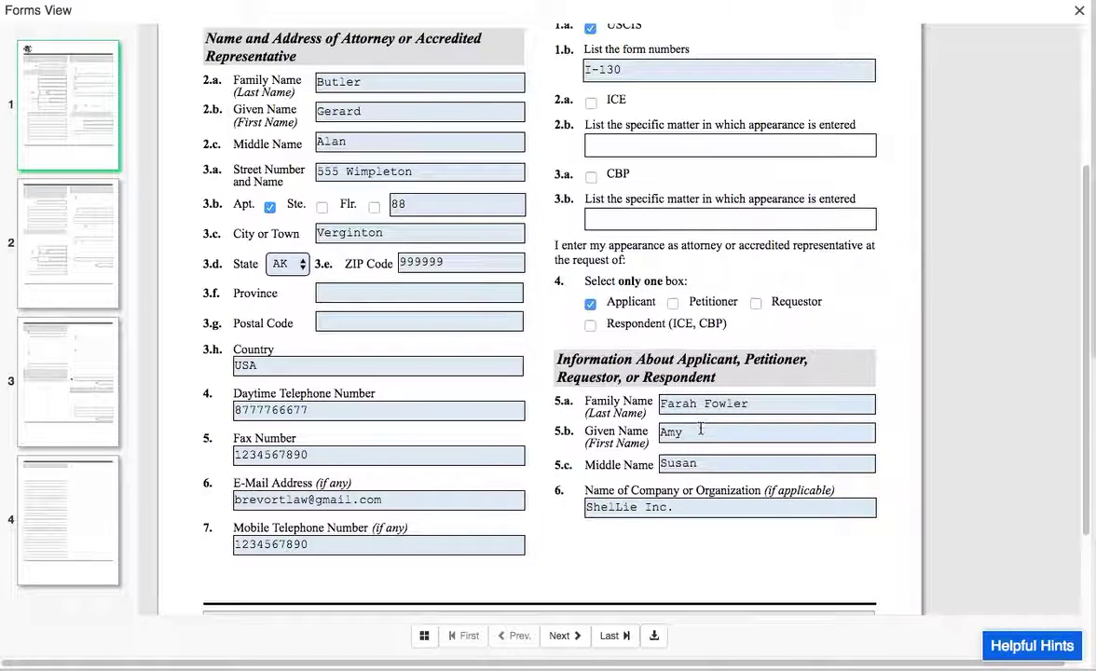
pyautogui.click(673, 459)
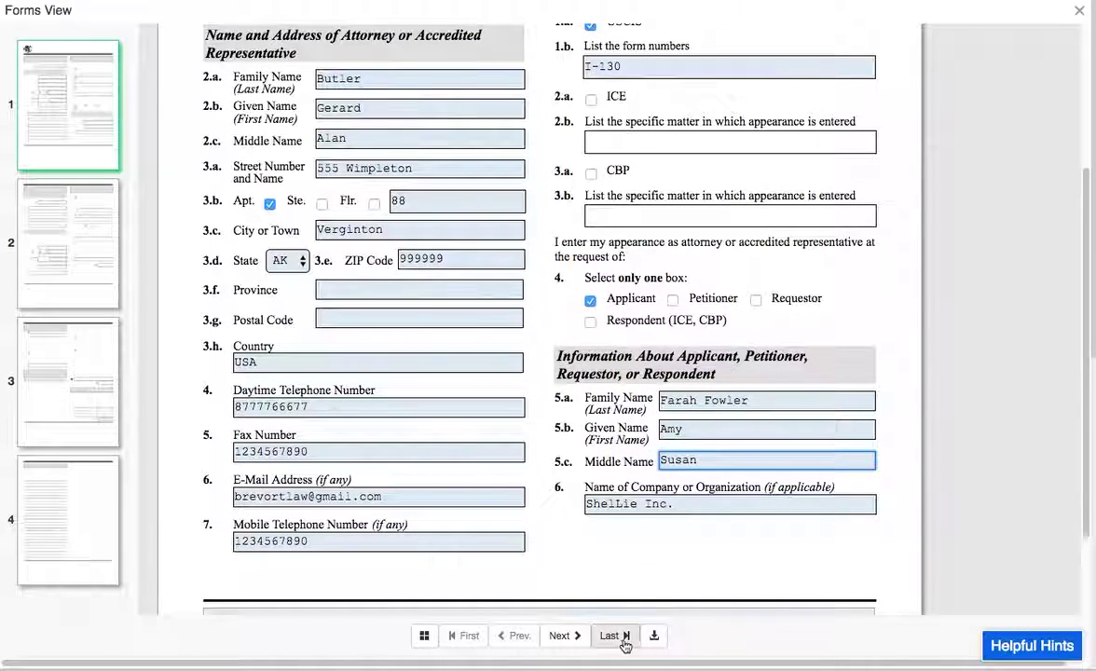
pyautogui.click(576, 640)
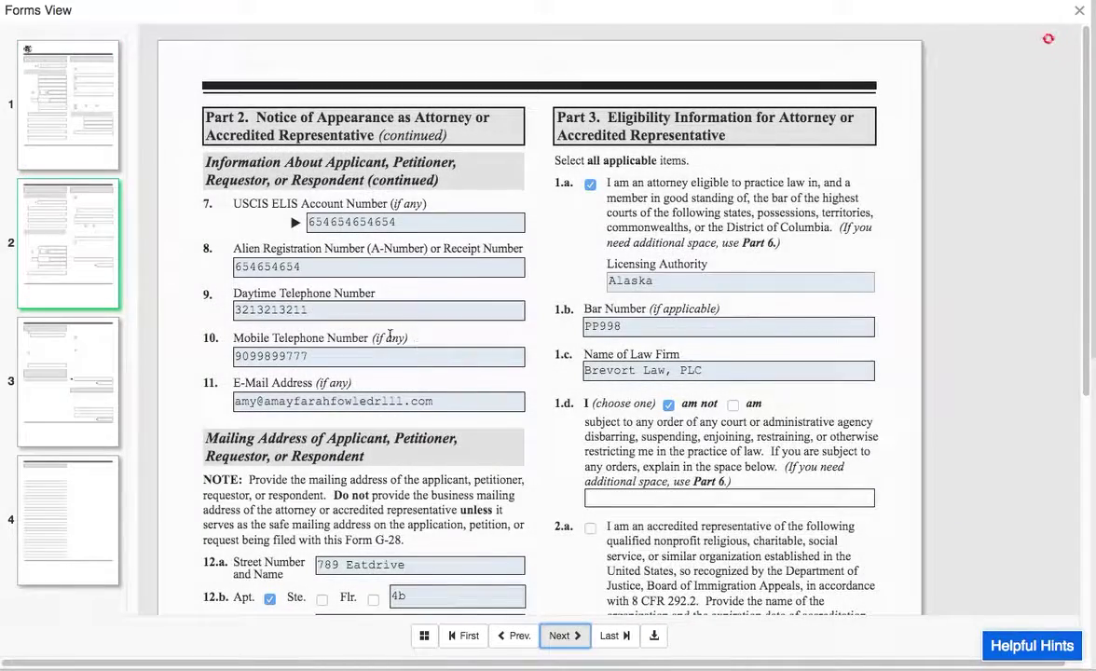
pyautogui.moveTo(315, 310); pyautogui.dragTo(187, 309)
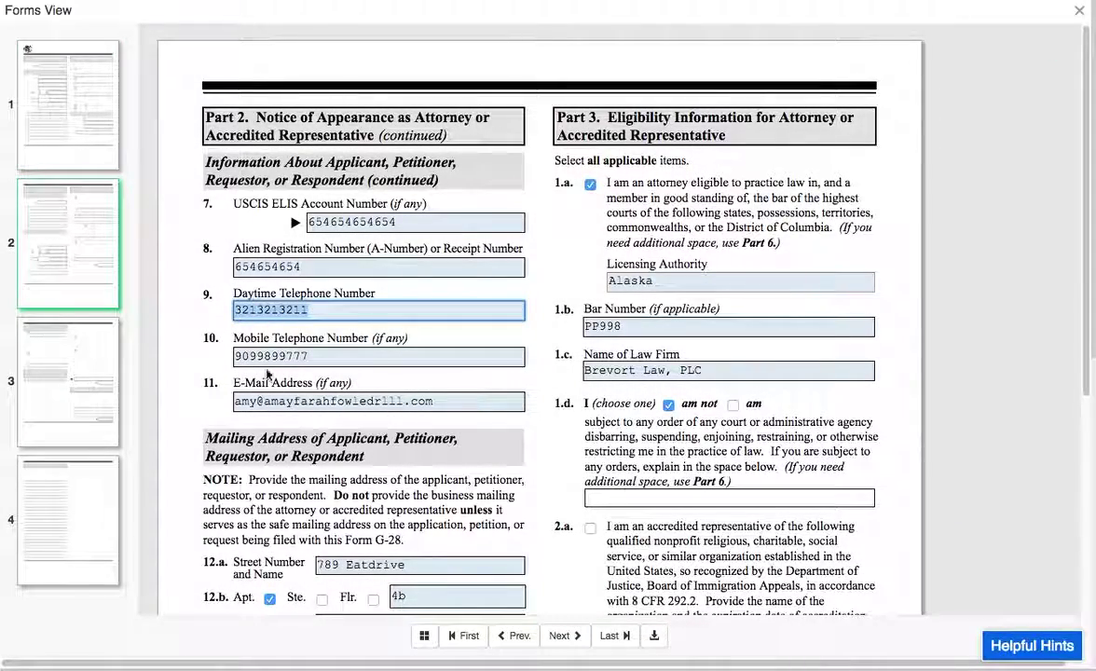
pyautogui.scroll(-5, 876, 396)
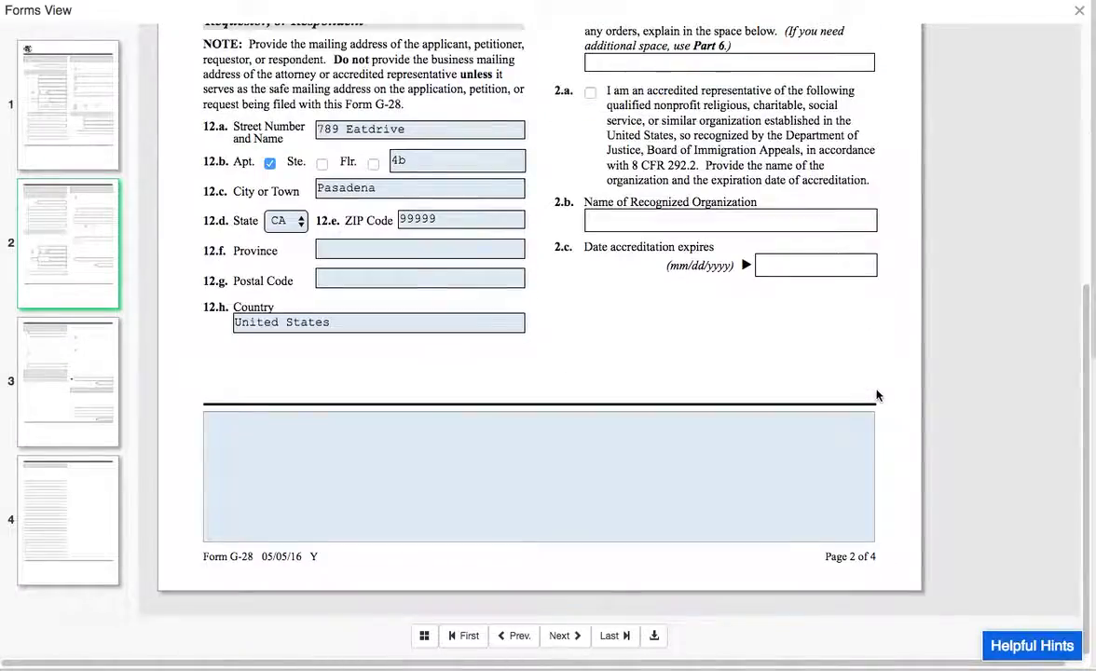
pyautogui.scroll(5, 876, 397)
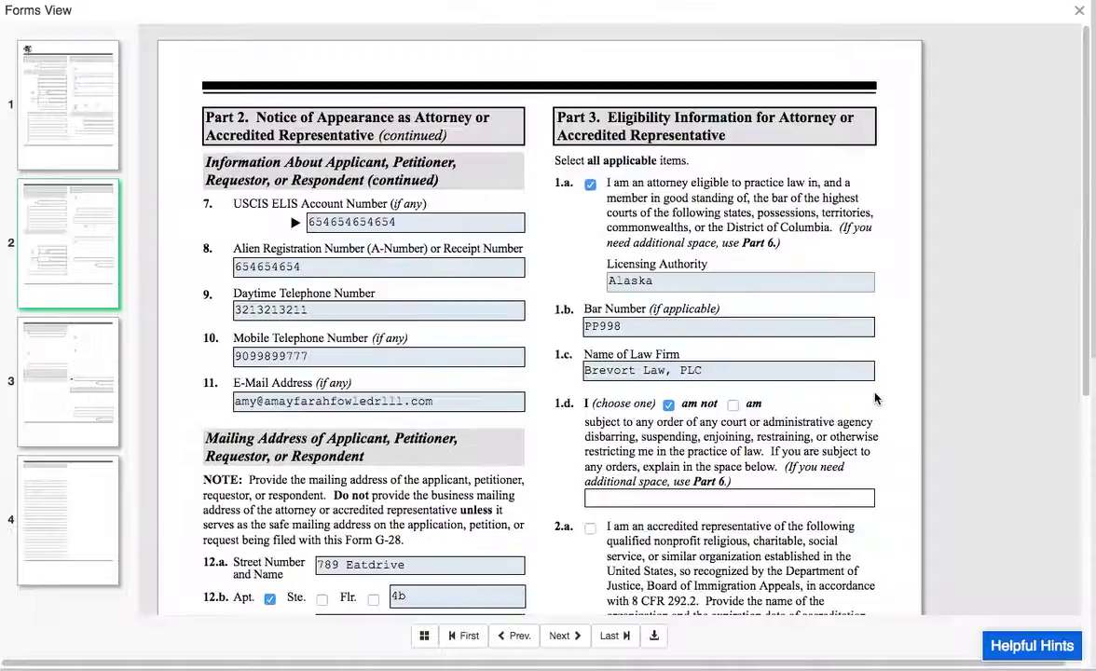
pyautogui.click(1080, 12)
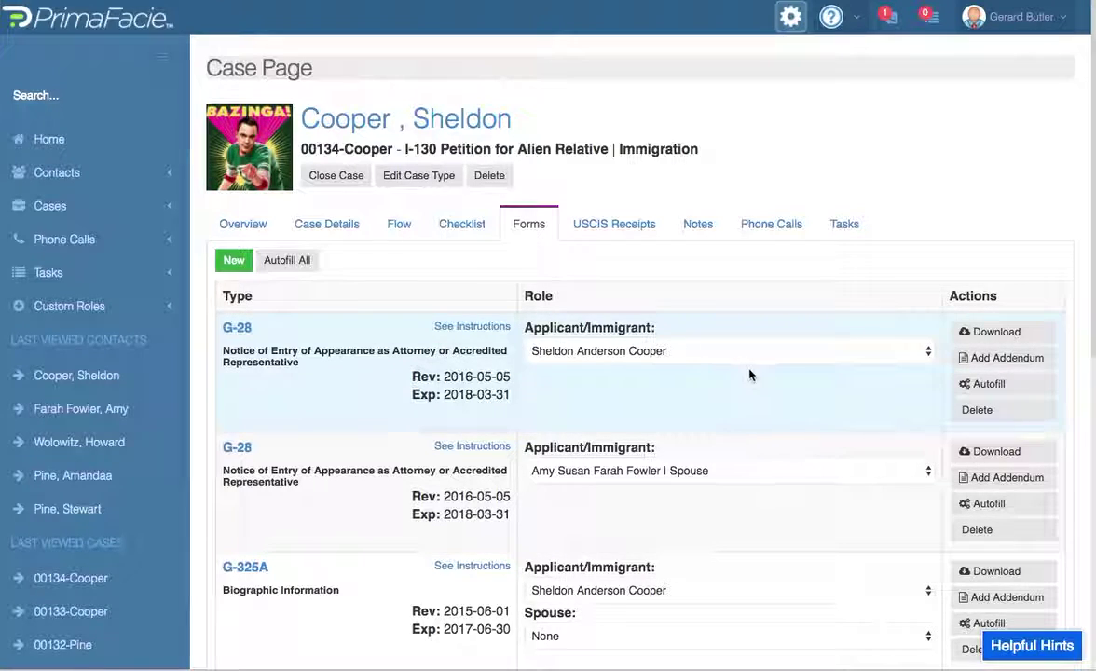
# - Assign the spouse's contact as the Beneficiary on the I-130 form and as the Spouse on the second G-325A form
pyautogui.scroll(-2, 811, 359)
pyautogui.scroll(-3, 809, 356)
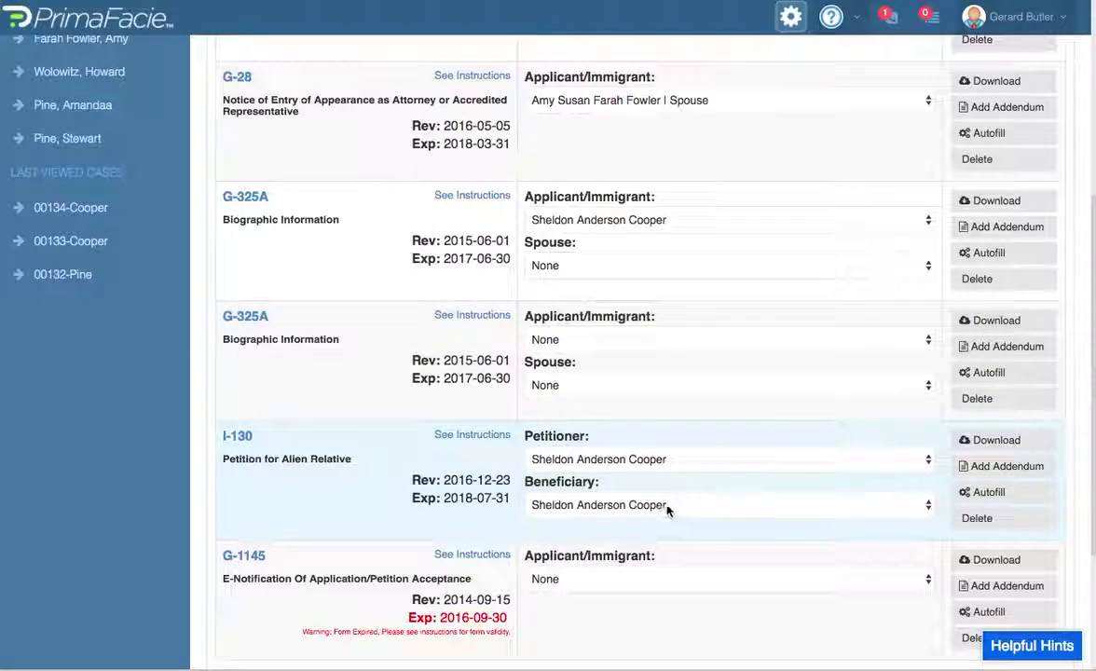
pyautogui.click(669, 506)
pyautogui.click(667, 521)
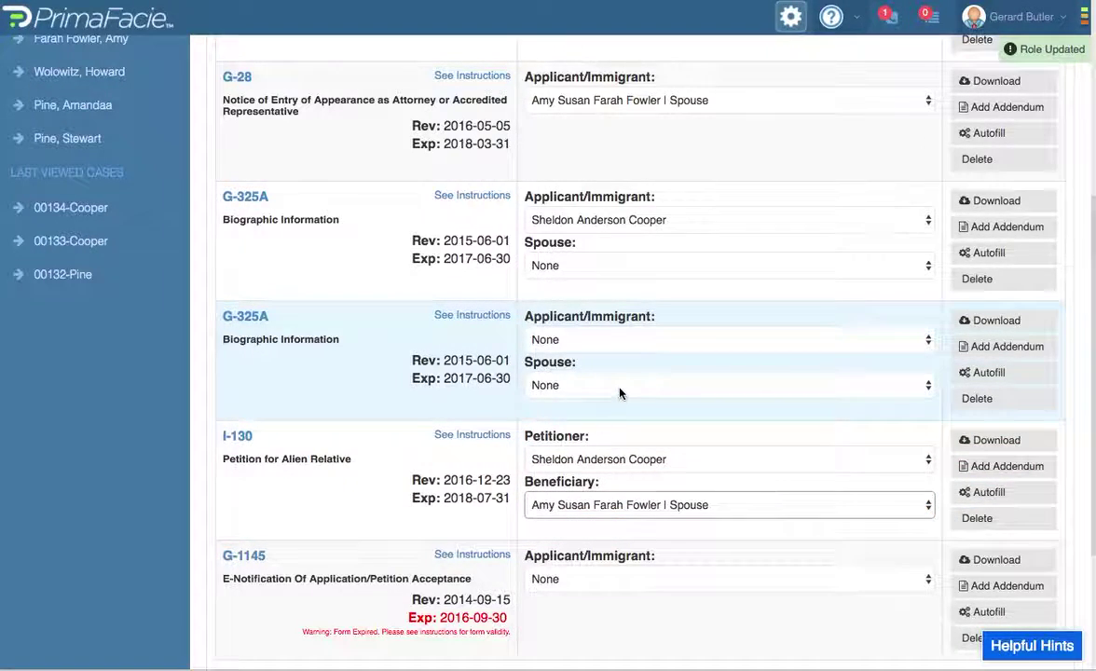
pyautogui.click(627, 385)
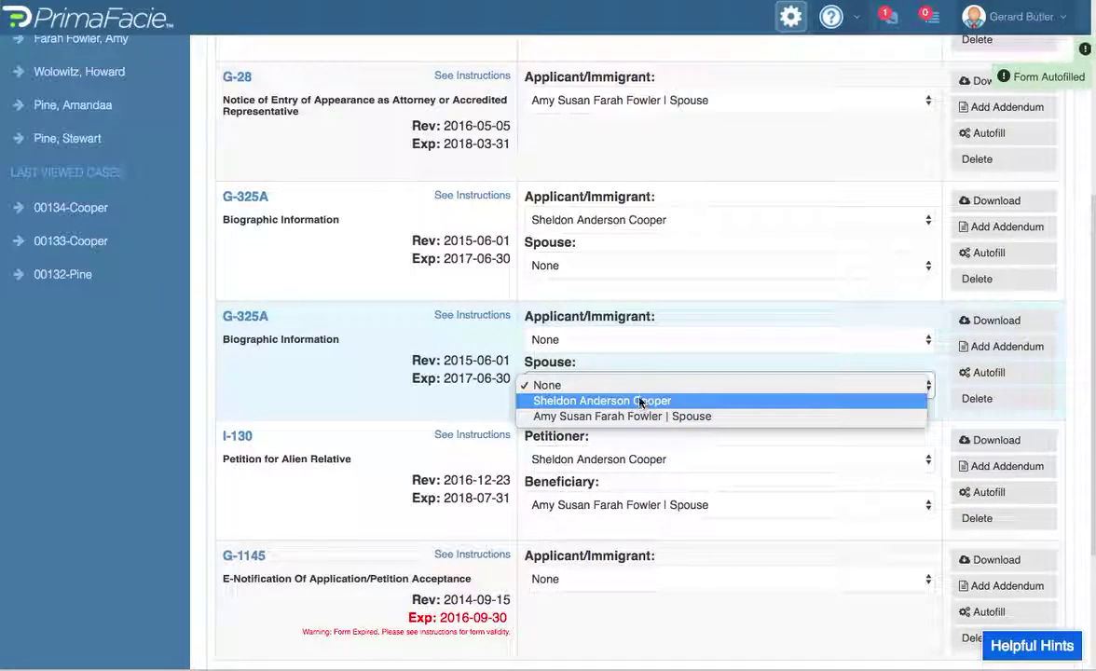
pyautogui.click(631, 417)
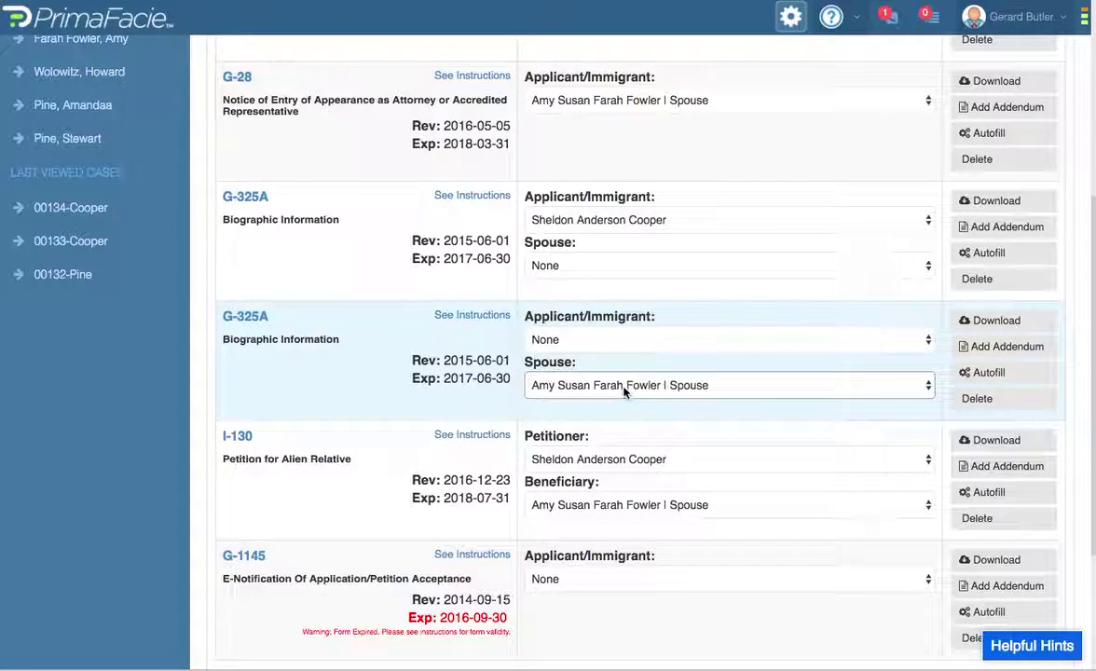
# - On the second G-325A form, assign the primary contact as the Spouse and the spouse's contact as the Applicant/Immigrant
pyautogui.click(623, 386)
pyautogui.click(617, 369)
pyautogui.click(597, 340)
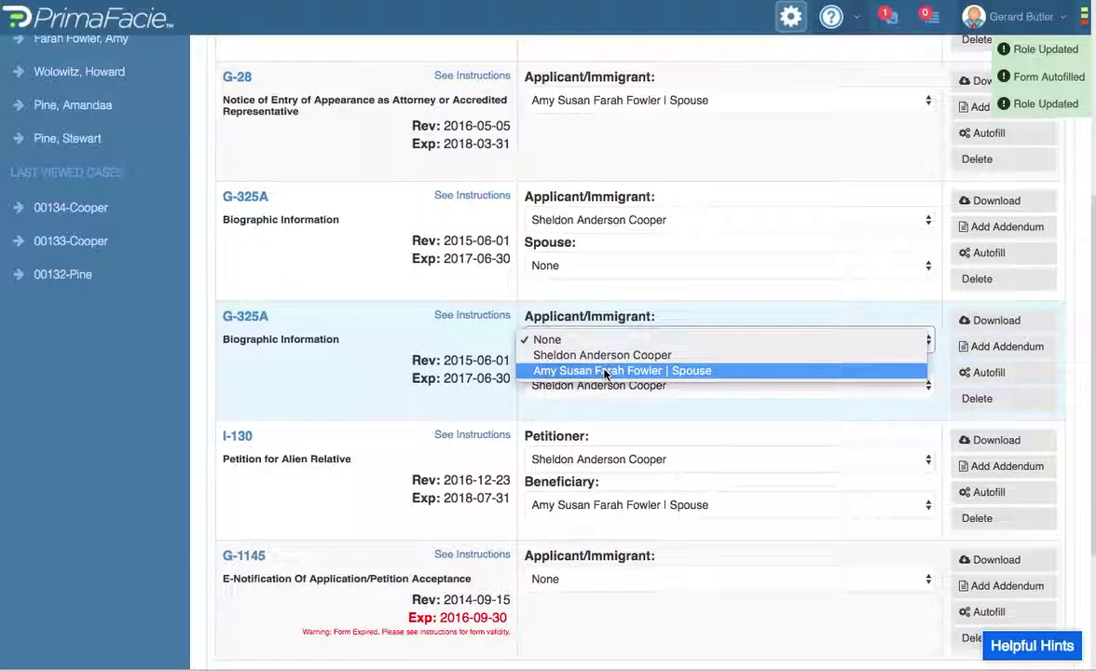
pyautogui.click(544, 370)
# - Assign the spouse's contact as the Spouse on the first G-325A form and the primary contact as the Applicant/Immigrant on the G-1145 form
pyautogui.click(593, 268)
pyautogui.click(616, 297)
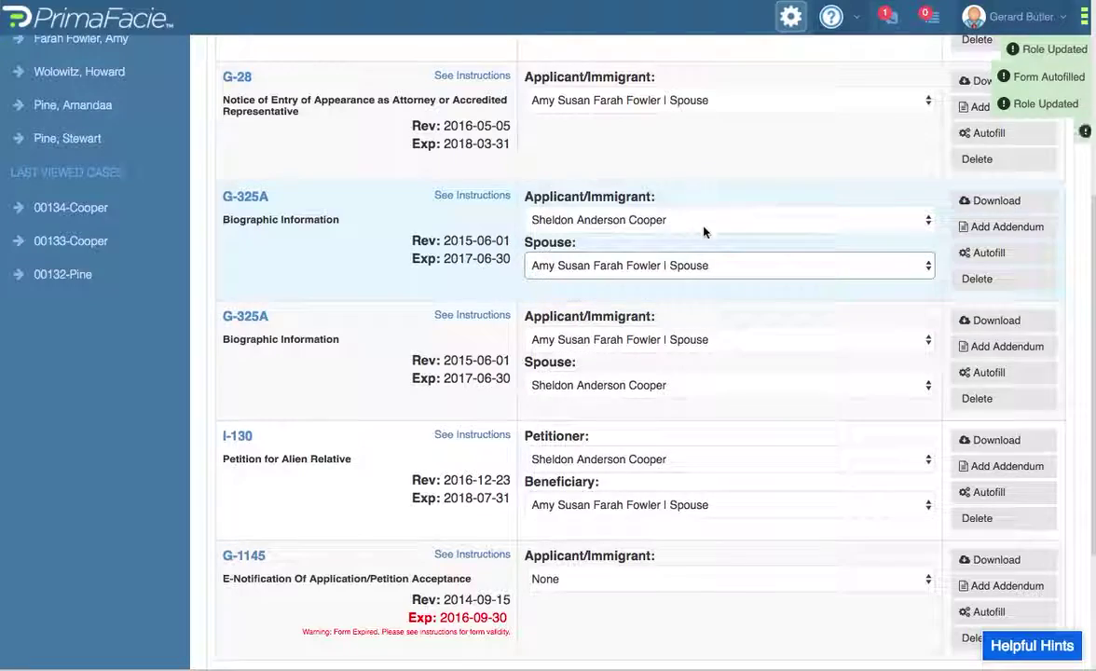
pyautogui.click(631, 580)
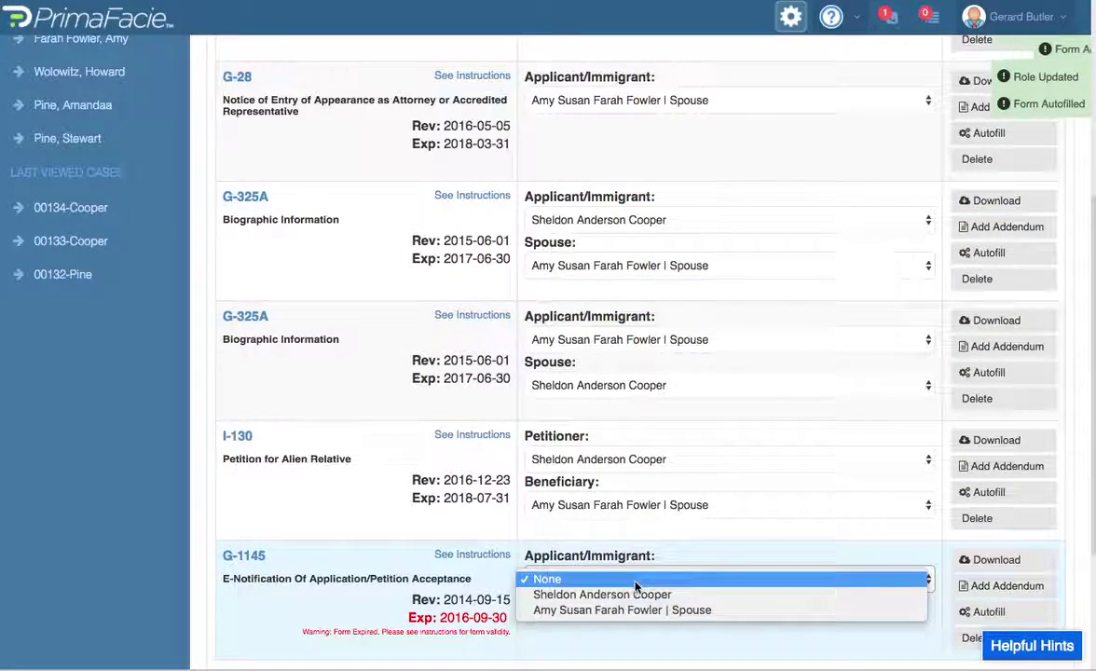
pyautogui.click(653, 591)
# - Autofill all forms of the I-130 case at once
pyautogui.scroll(5, 770, 502)
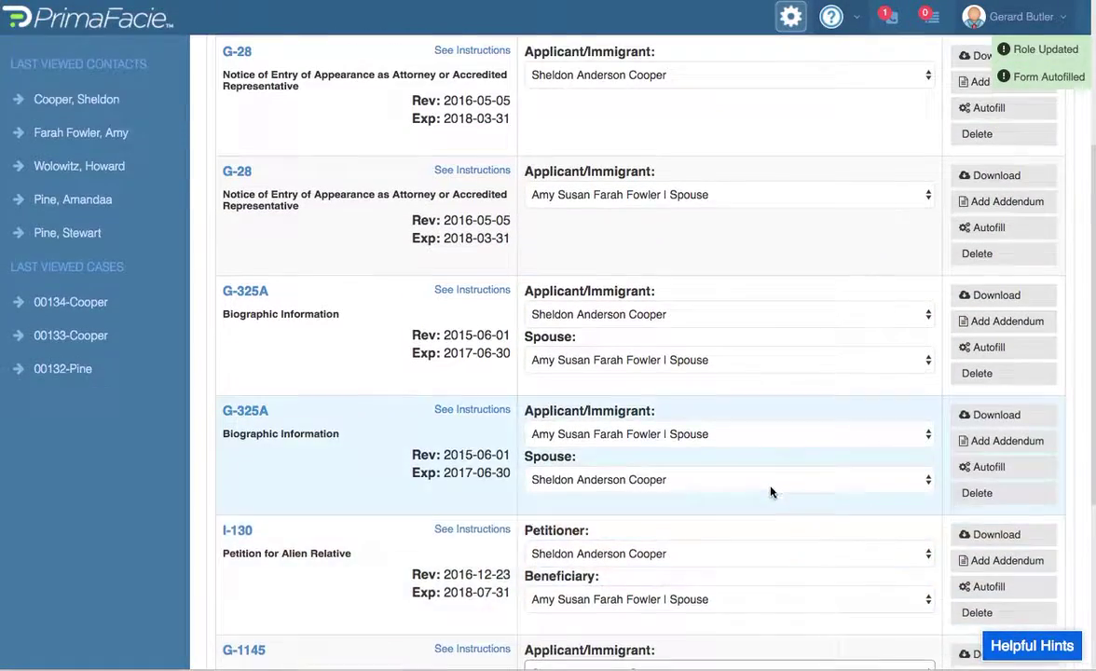
pyautogui.scroll(1, 770, 484)
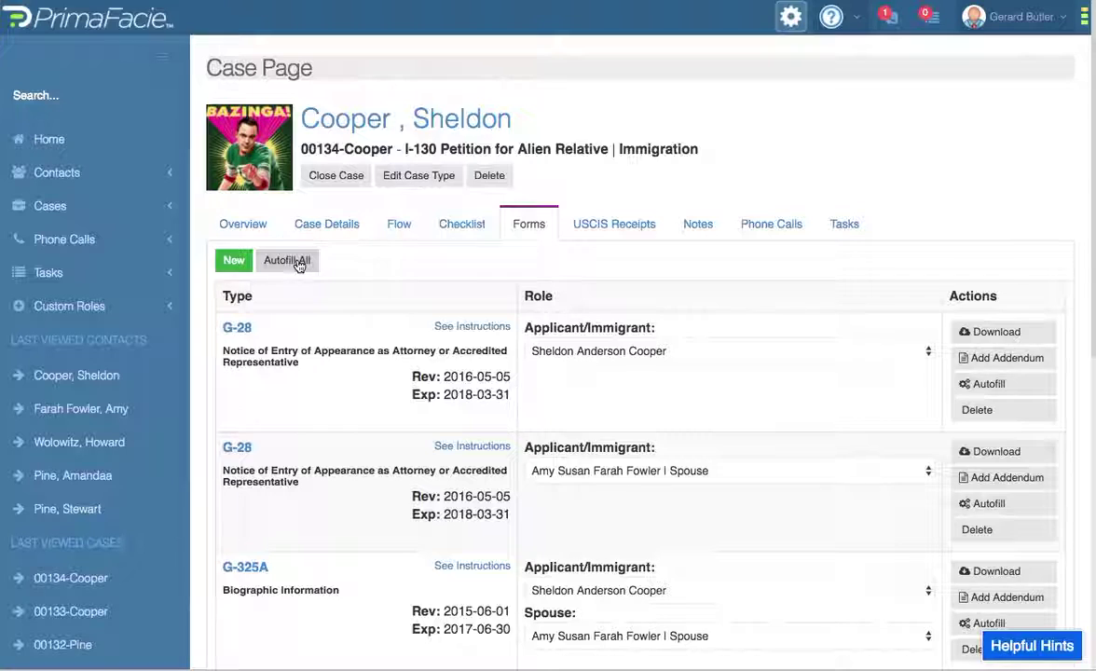
pyautogui.click(298, 266)
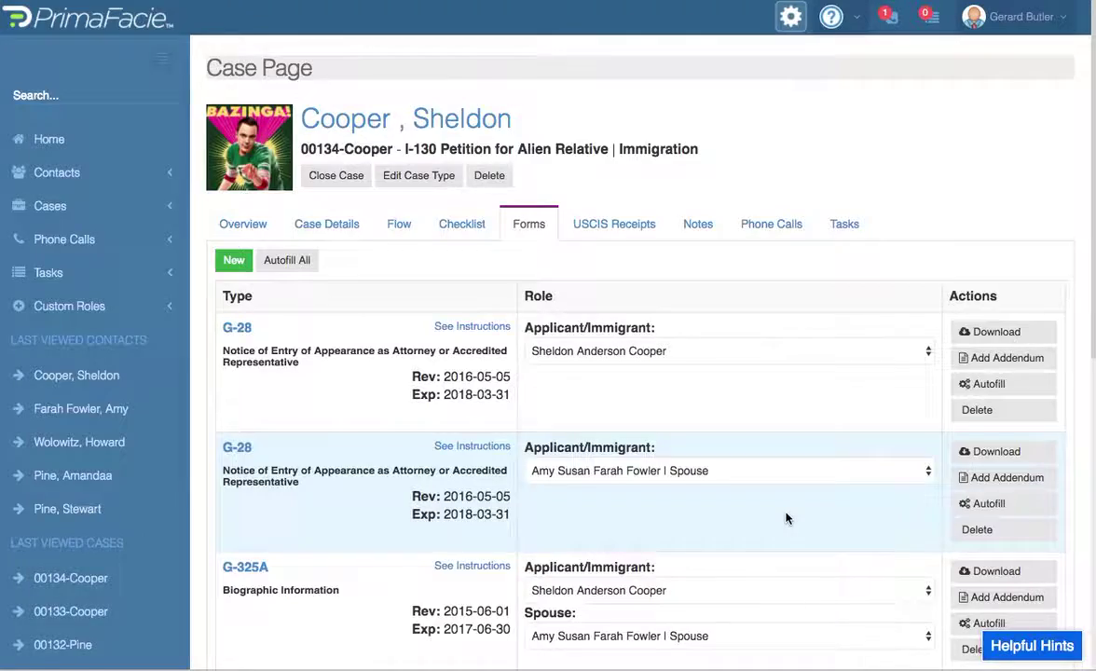
# - Check the petitioner's and the relative's information sections on the autofilled I-130 form, and close the form
pyautogui.scroll(-3, 786, 517)
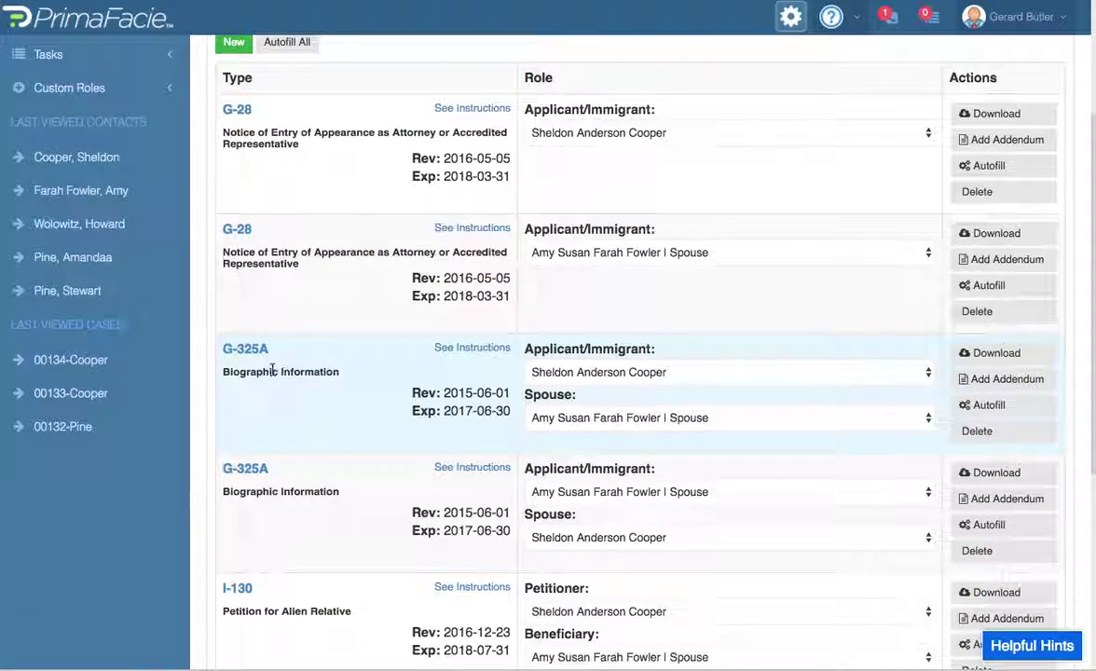
pyautogui.scroll(-4, 345, 526)
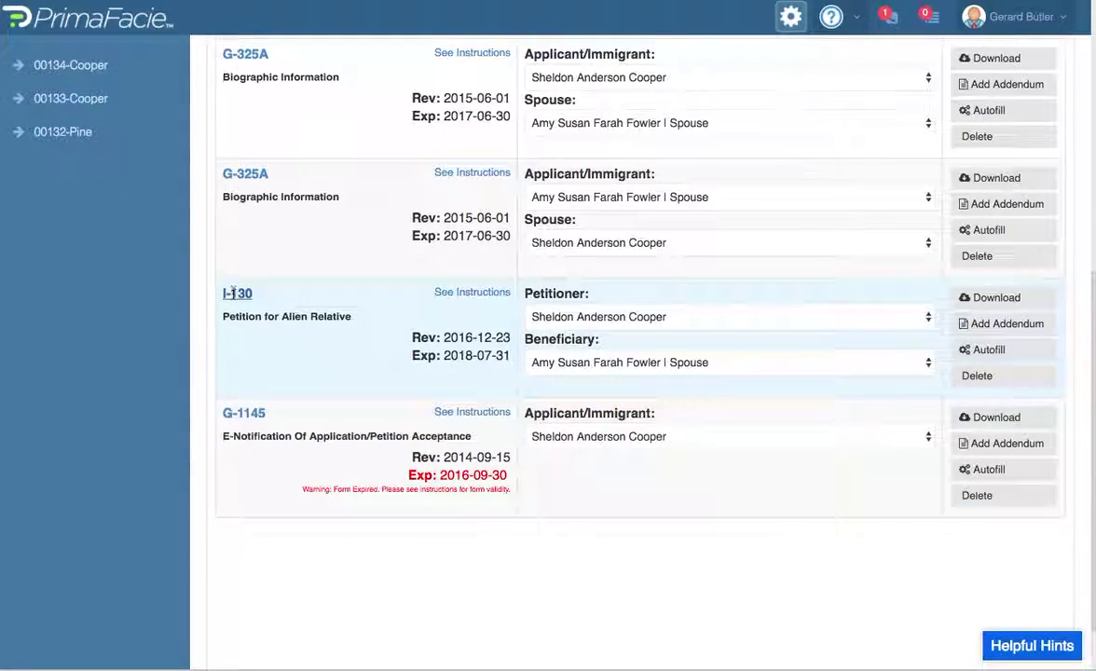
pyautogui.click(233, 293)
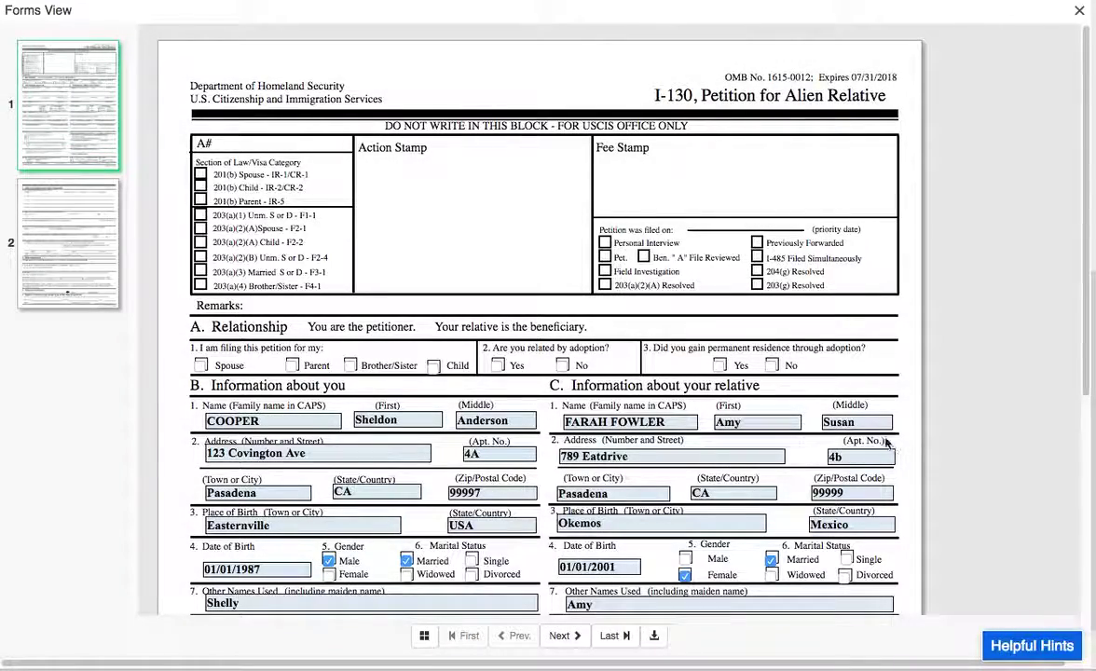
pyautogui.scroll(-5, 622, 436)
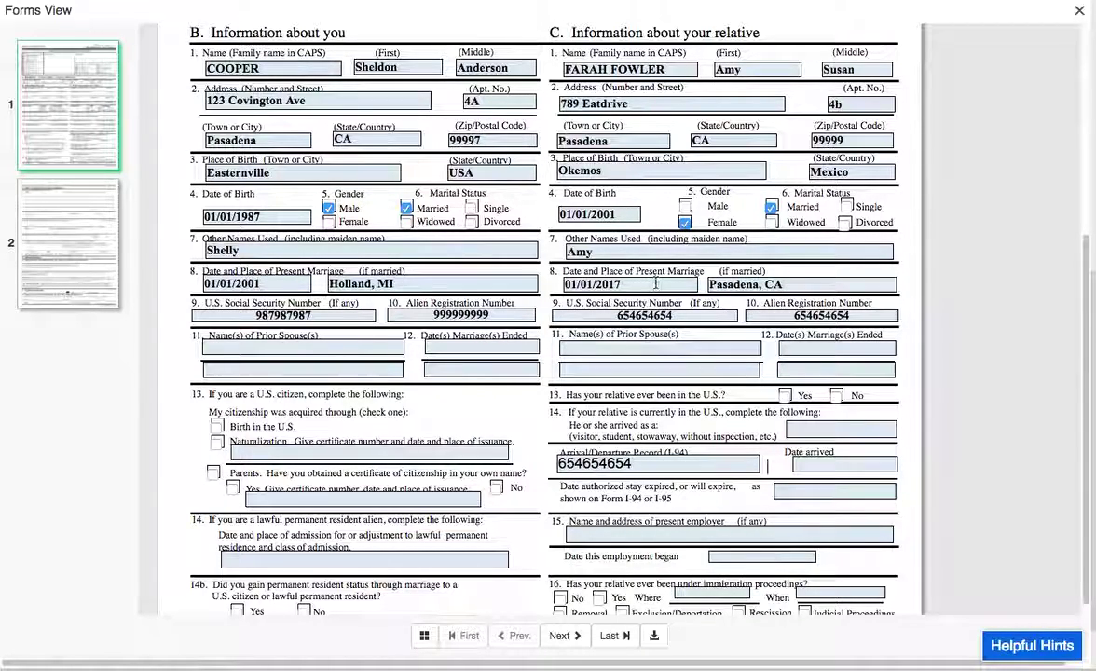
pyautogui.scroll(5, 703, 321)
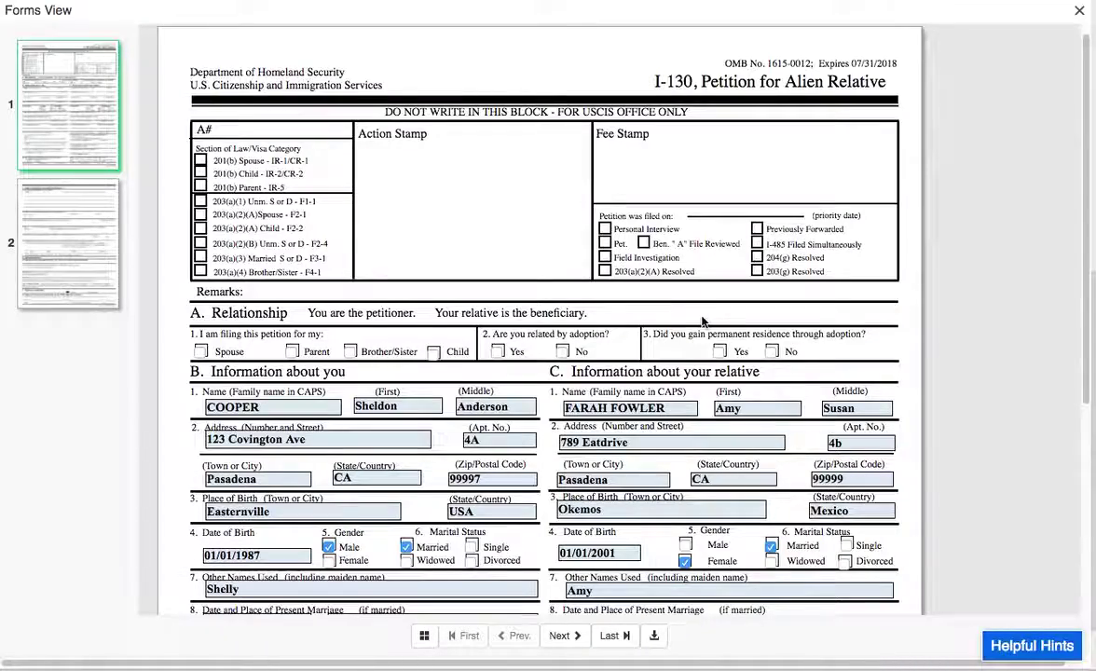
pyautogui.click(1081, 11)
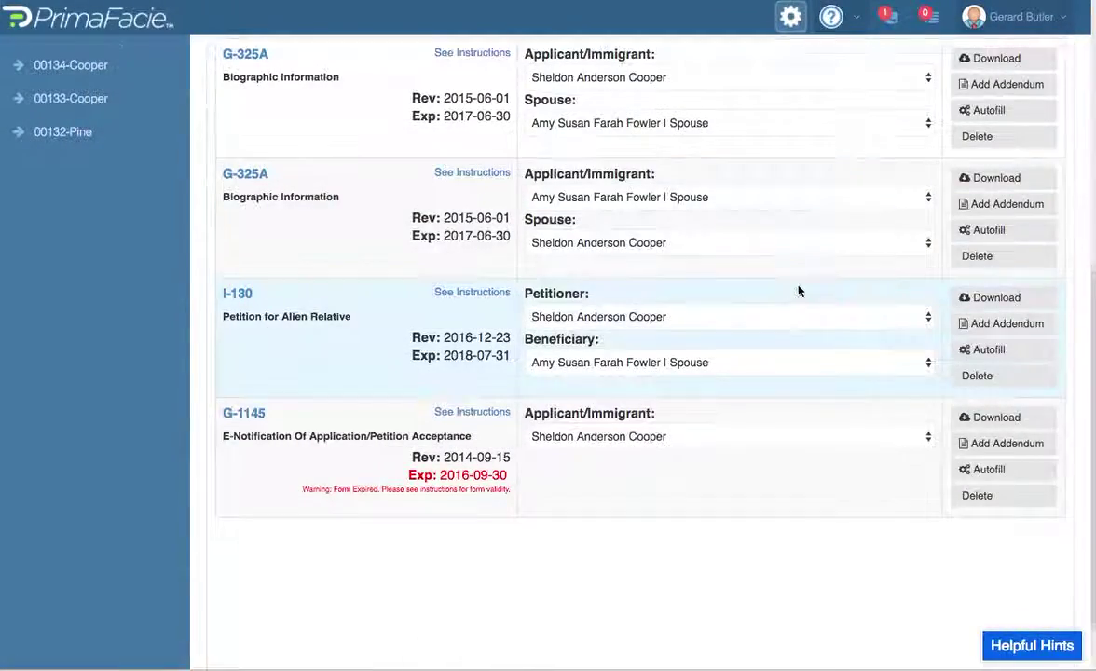
# - Read the "Autofill: How it works." article in the Helpful Hints, and close the hints
pyautogui.scroll(6, 733, 259)
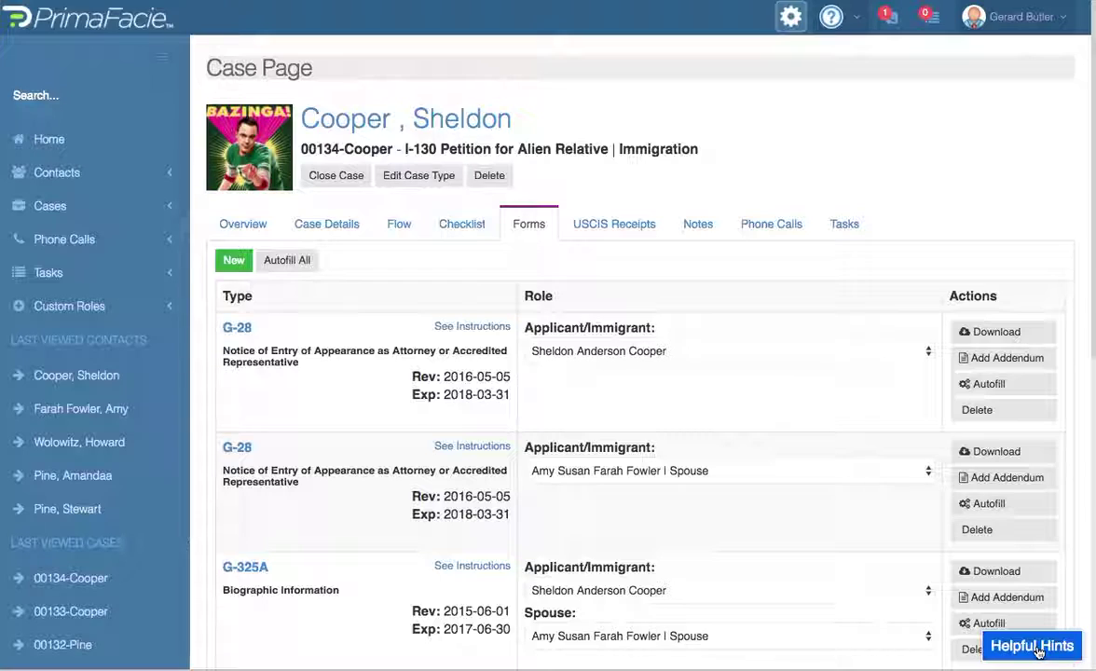
pyautogui.click(1032, 646)
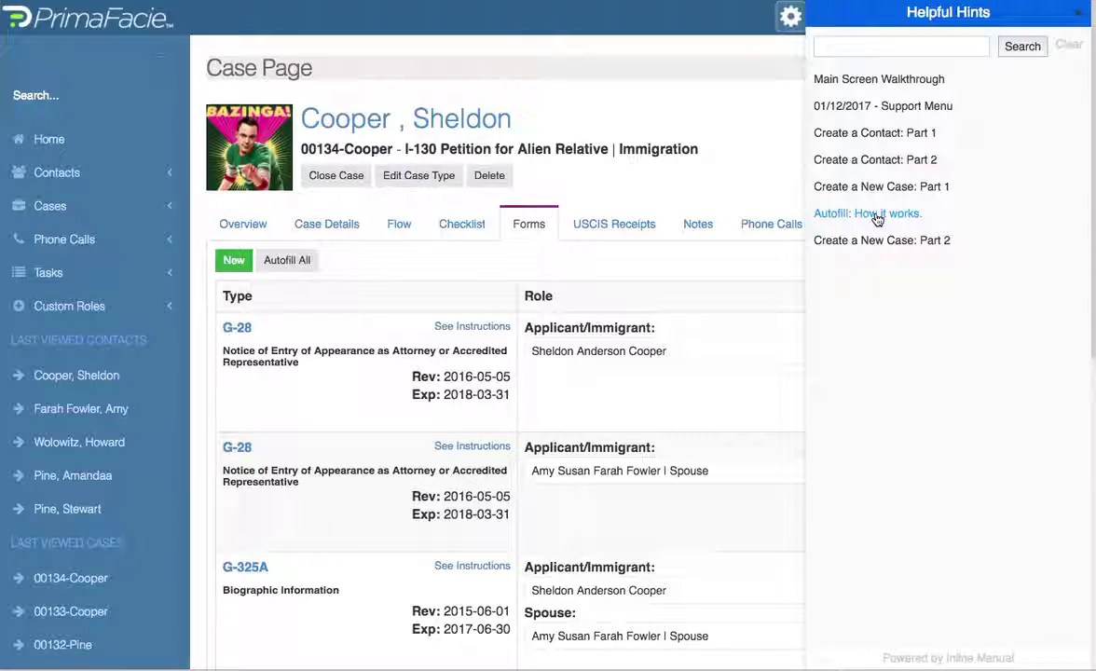
pyautogui.click(876, 216)
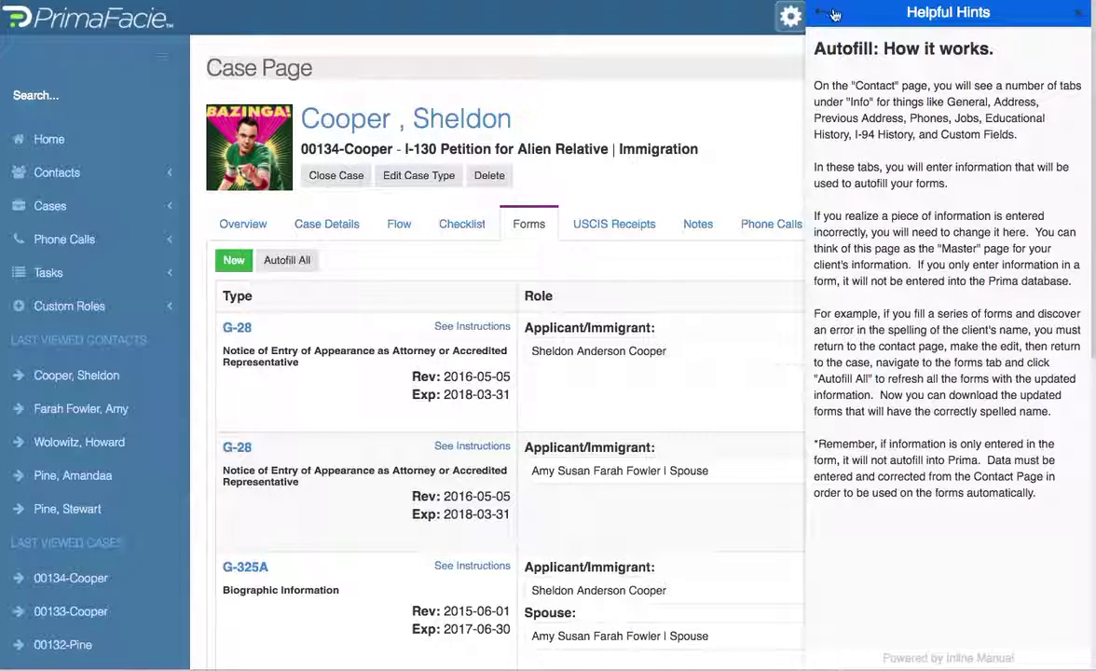
pyautogui.click(823, 17)
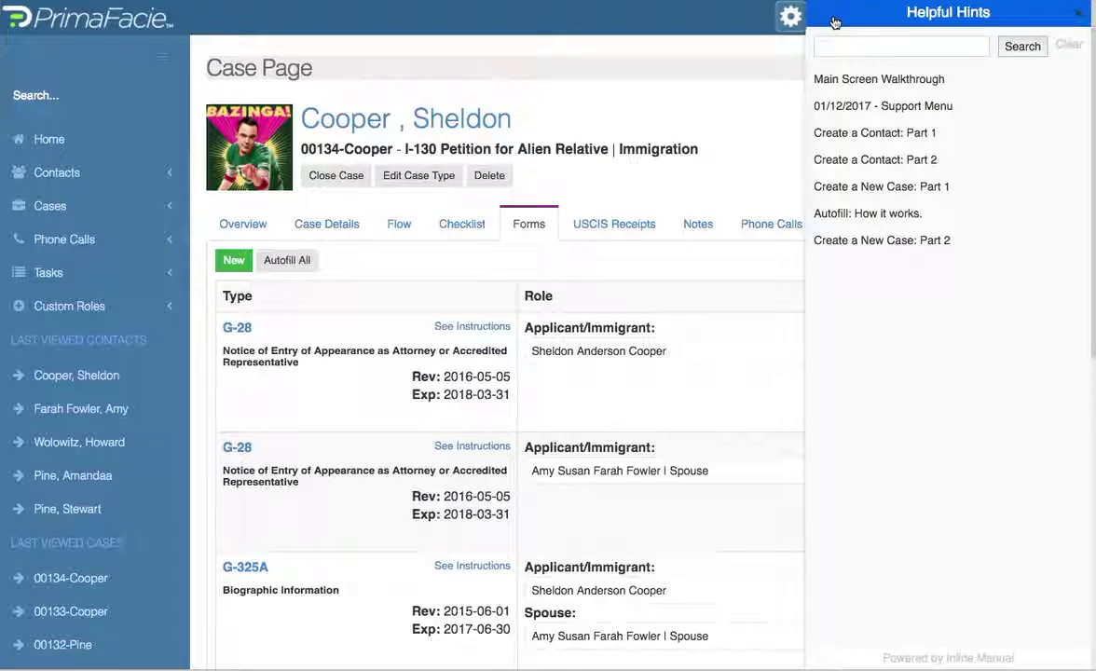
pyautogui.click(1079, 21)
pyautogui.click(788, 170)
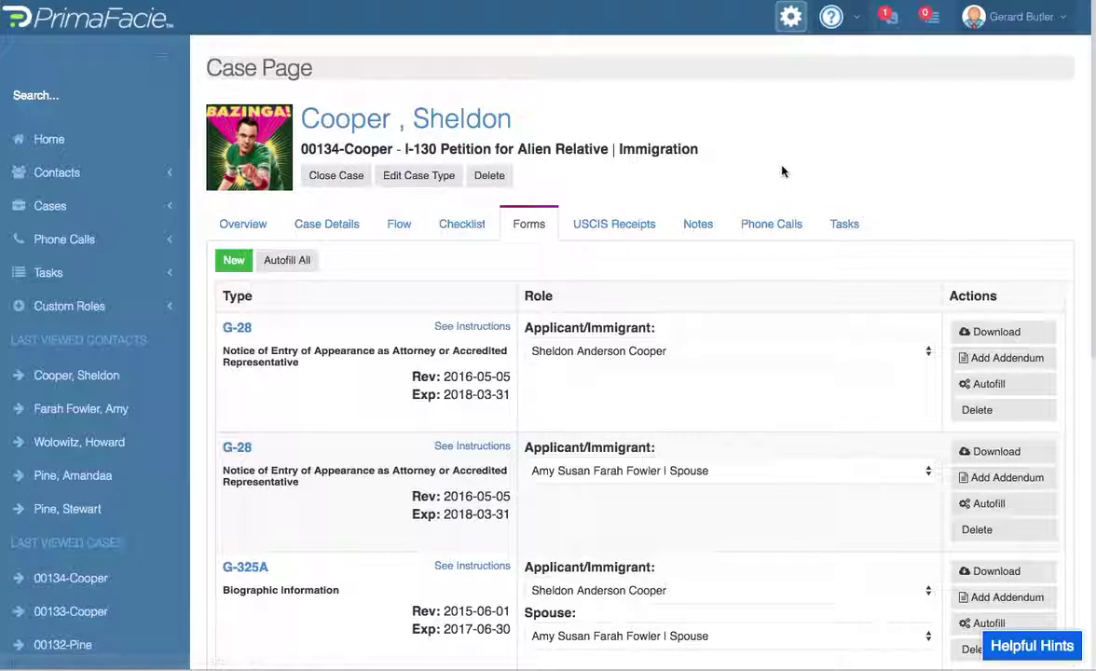